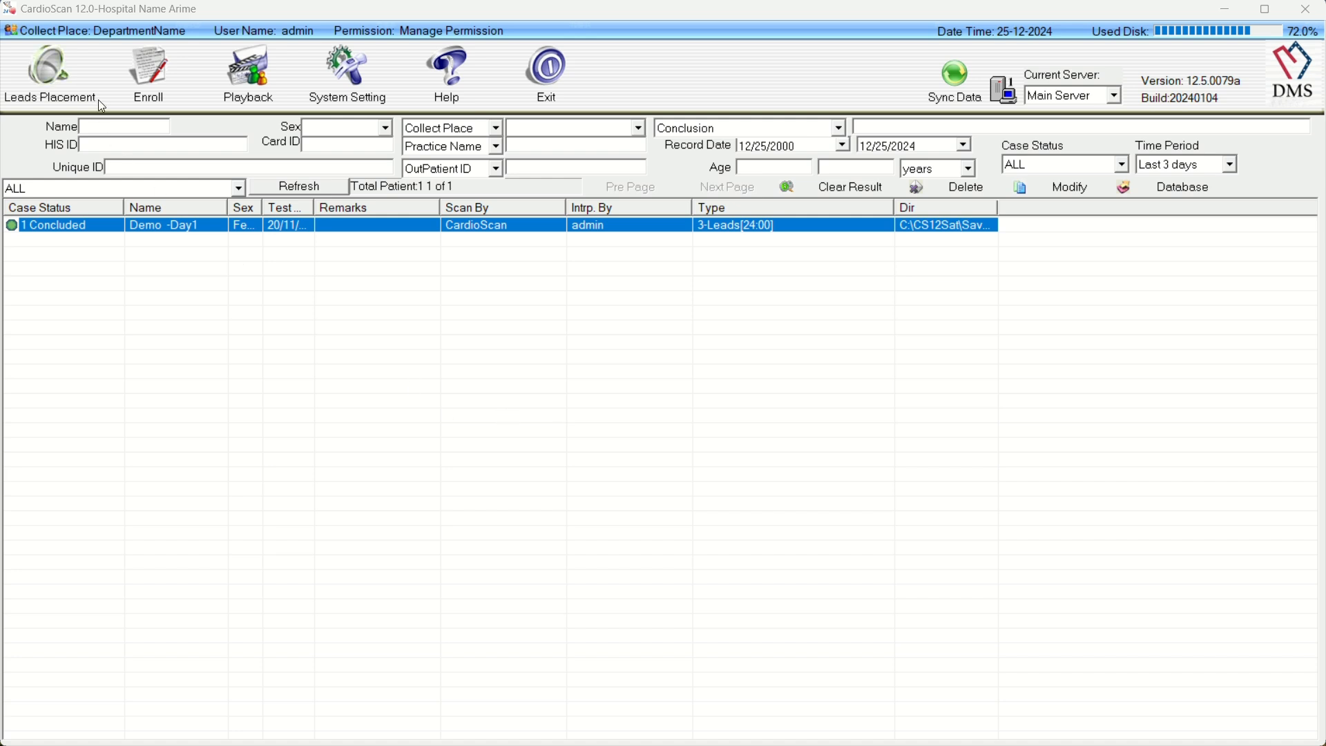
# Step: Open the patient enrollment form to view its fields, and close it without entering anything
pyautogui.click(149, 94)
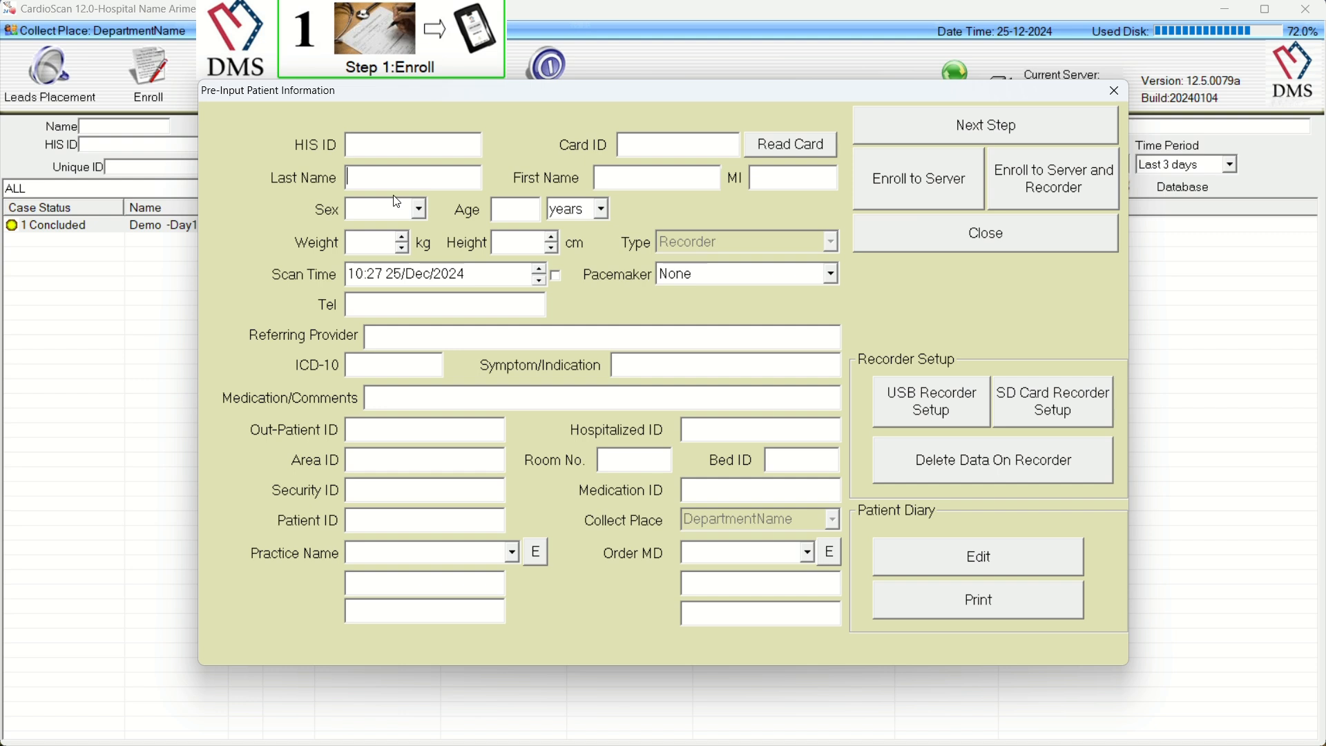
pyautogui.click(584, 31)
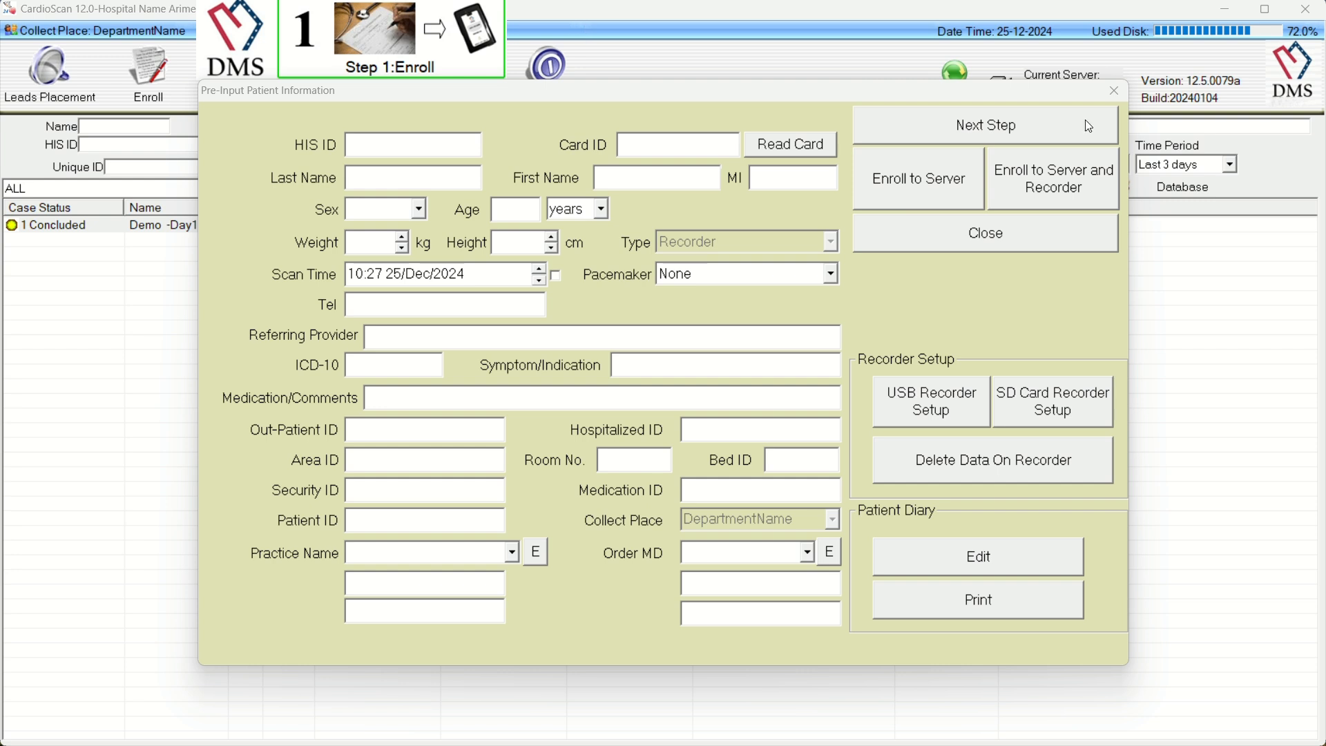
pyautogui.click(1113, 90)
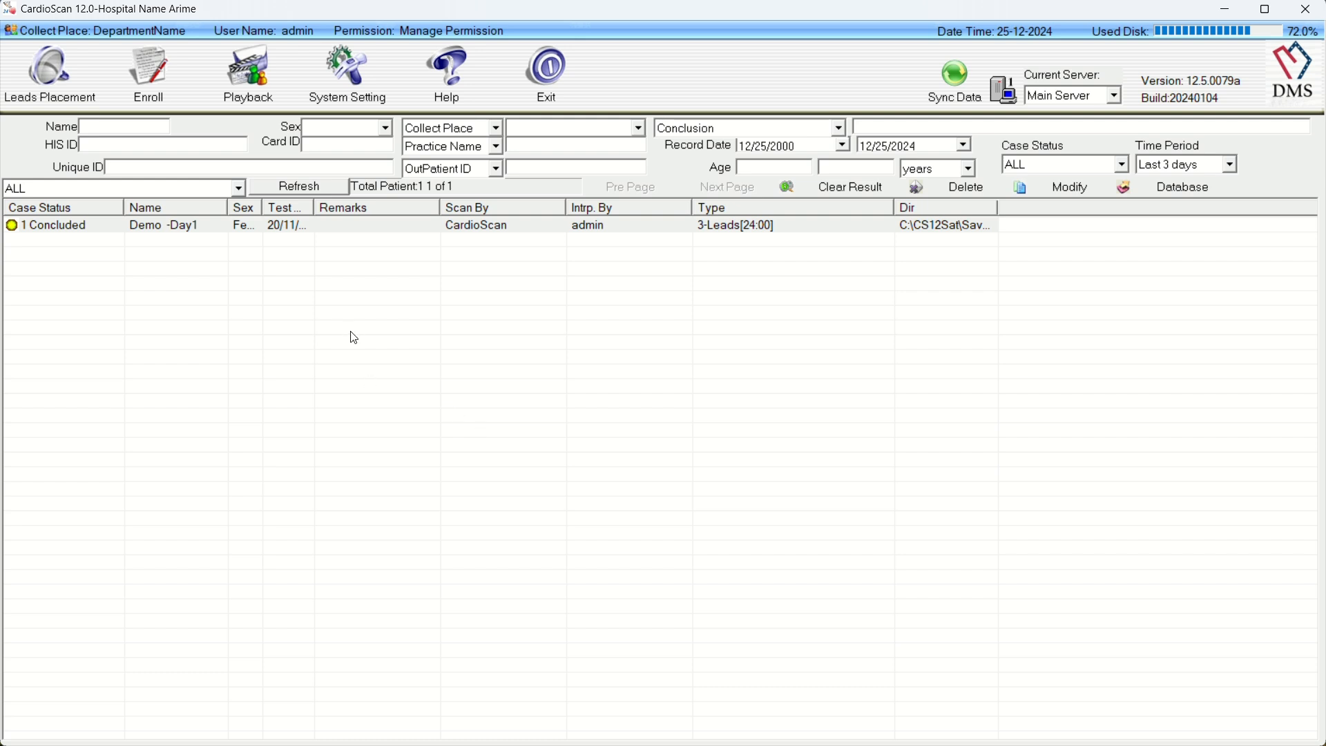
# Step: Proceed through recorder playback and accept the ST and QT analysis settings for the Demo recording
pyautogui.click(248, 73)
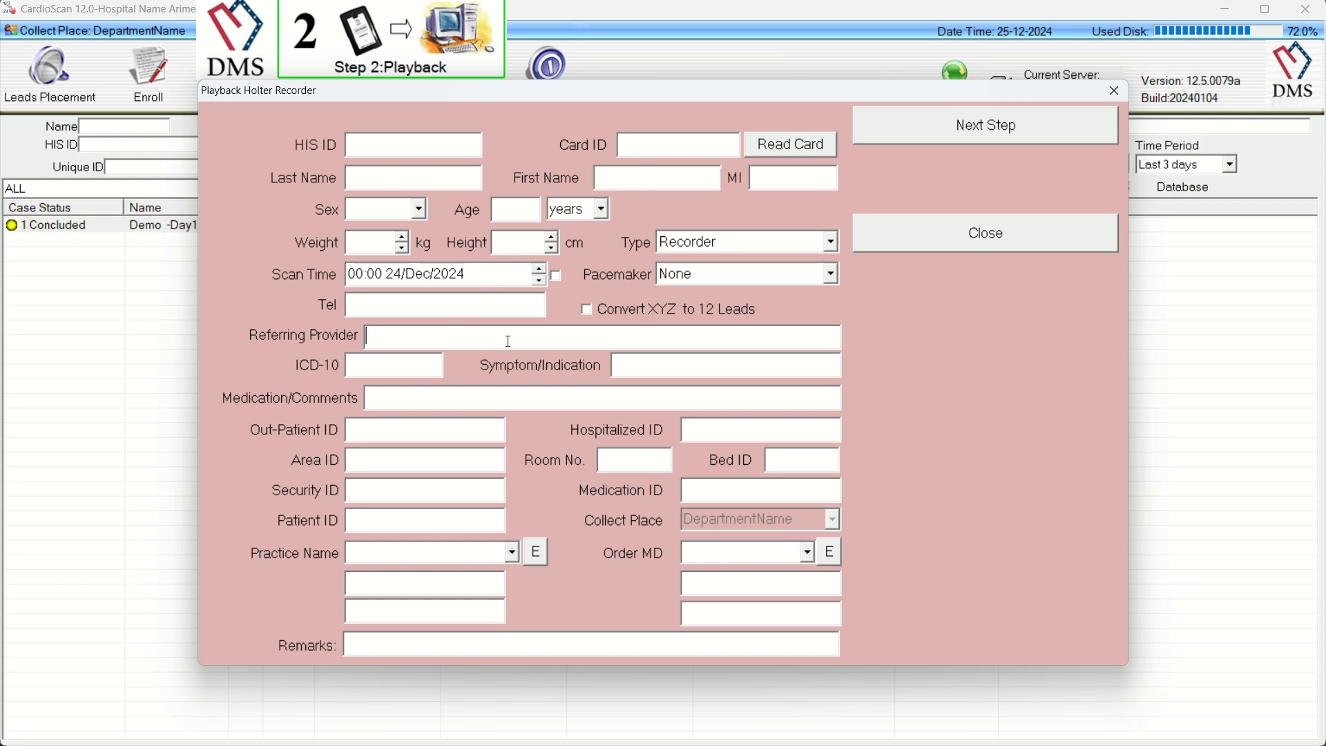
pyautogui.click(937, 135)
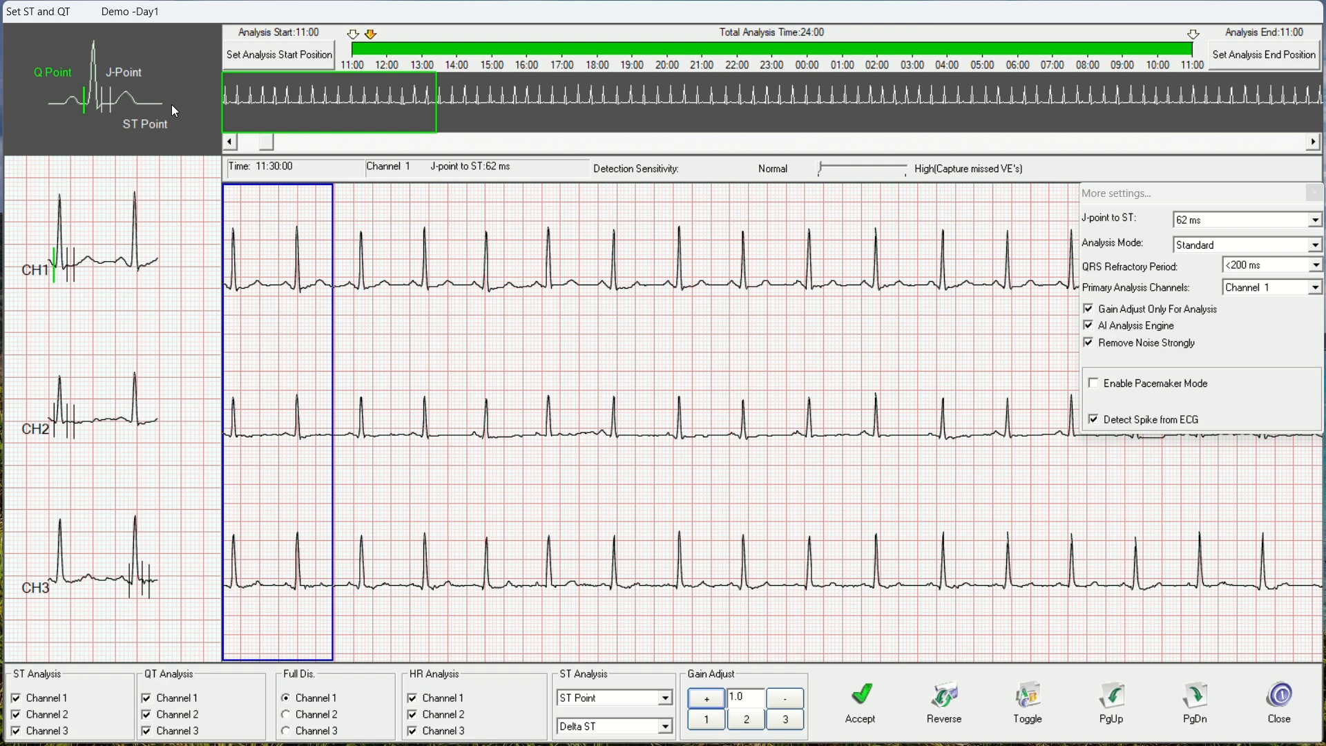
pyautogui.click(863, 704)
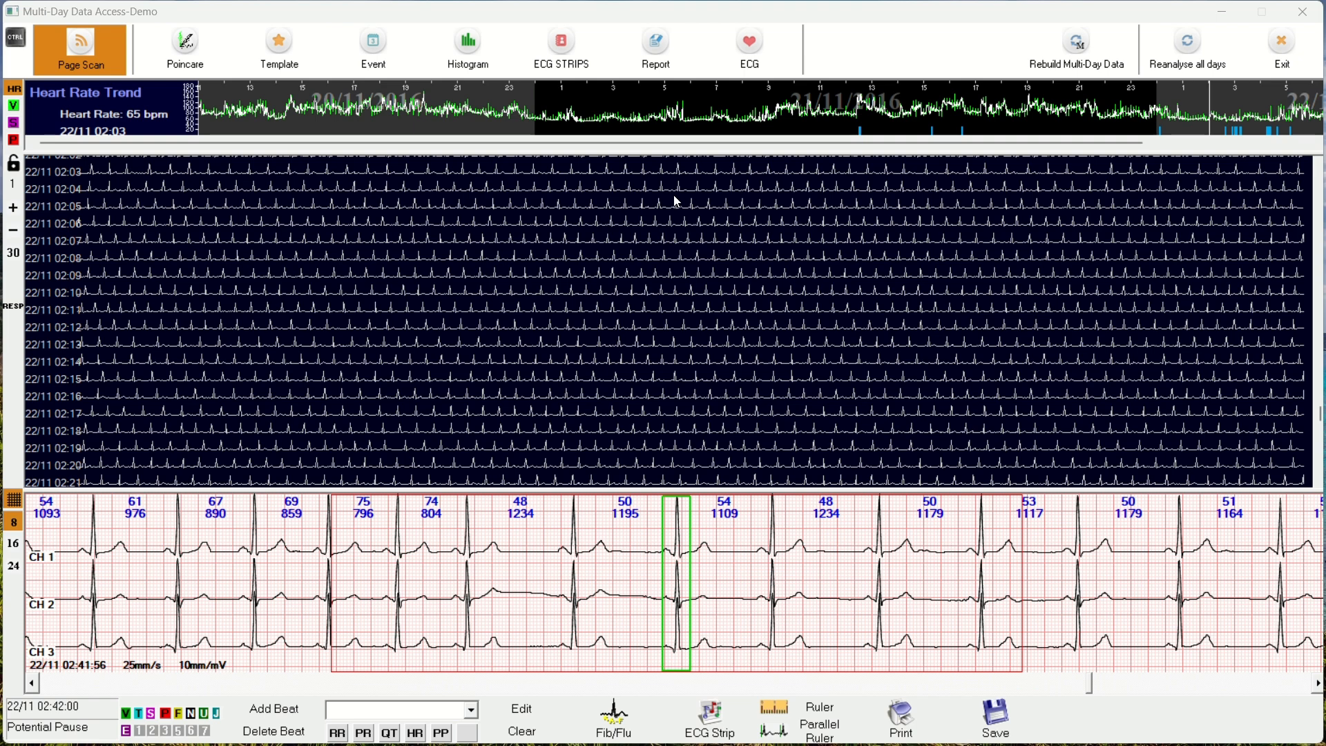
# Step: Inspect the beats in the VE template, comparing individual templates and the different template groups
pyautogui.scroll(-6, 801, 329)
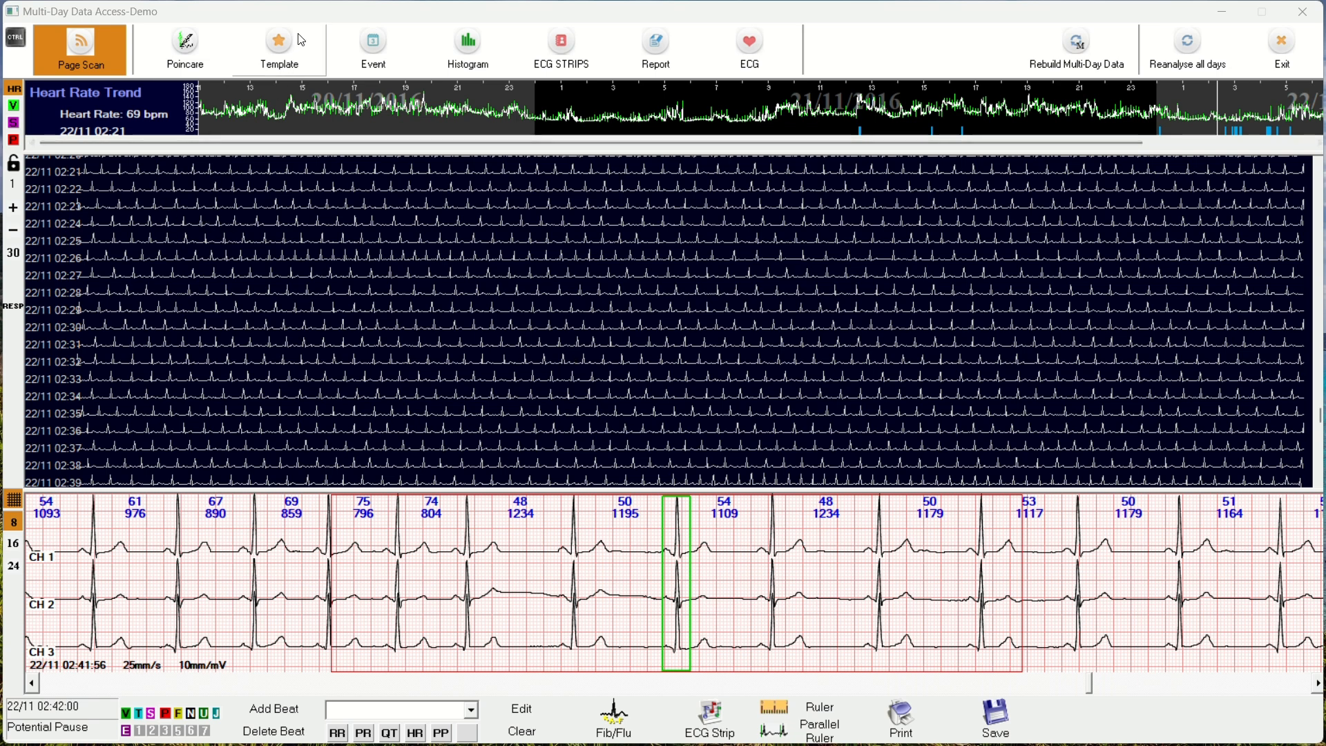
pyautogui.click(305, 55)
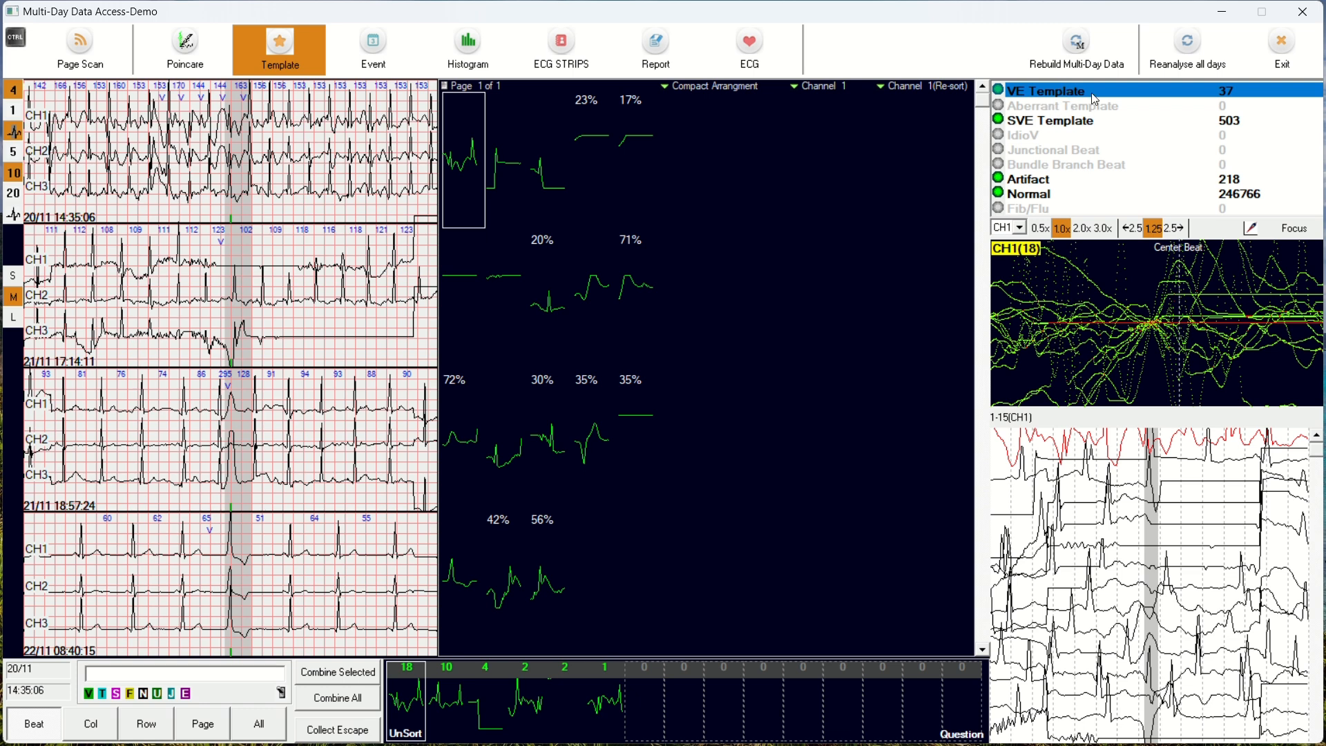
pyautogui.click(521, 147)
pyautogui.click(555, 147)
pyautogui.click(596, 150)
pyautogui.click(640, 152)
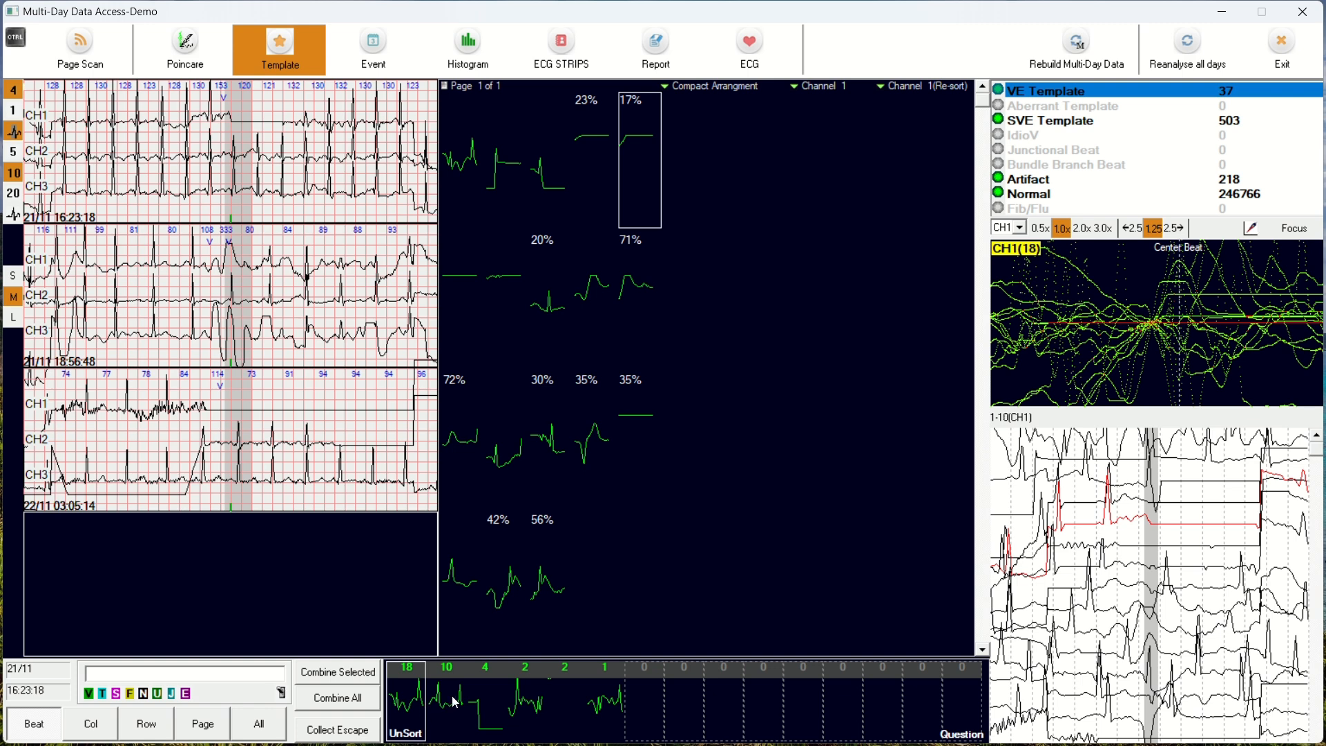
pyautogui.click(482, 690)
pyautogui.click(521, 694)
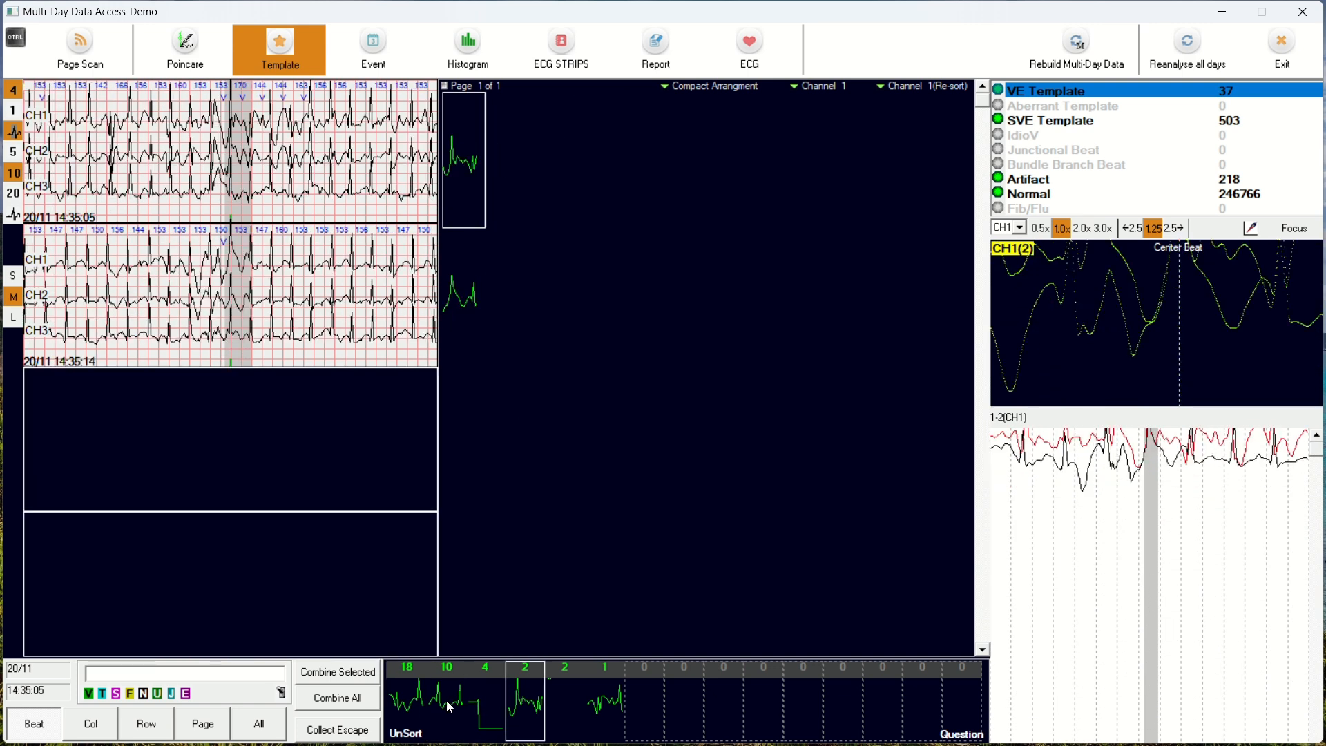
pyautogui.click(450, 704)
pyautogui.click(486, 692)
pyautogui.click(521, 698)
pyautogui.click(429, 701)
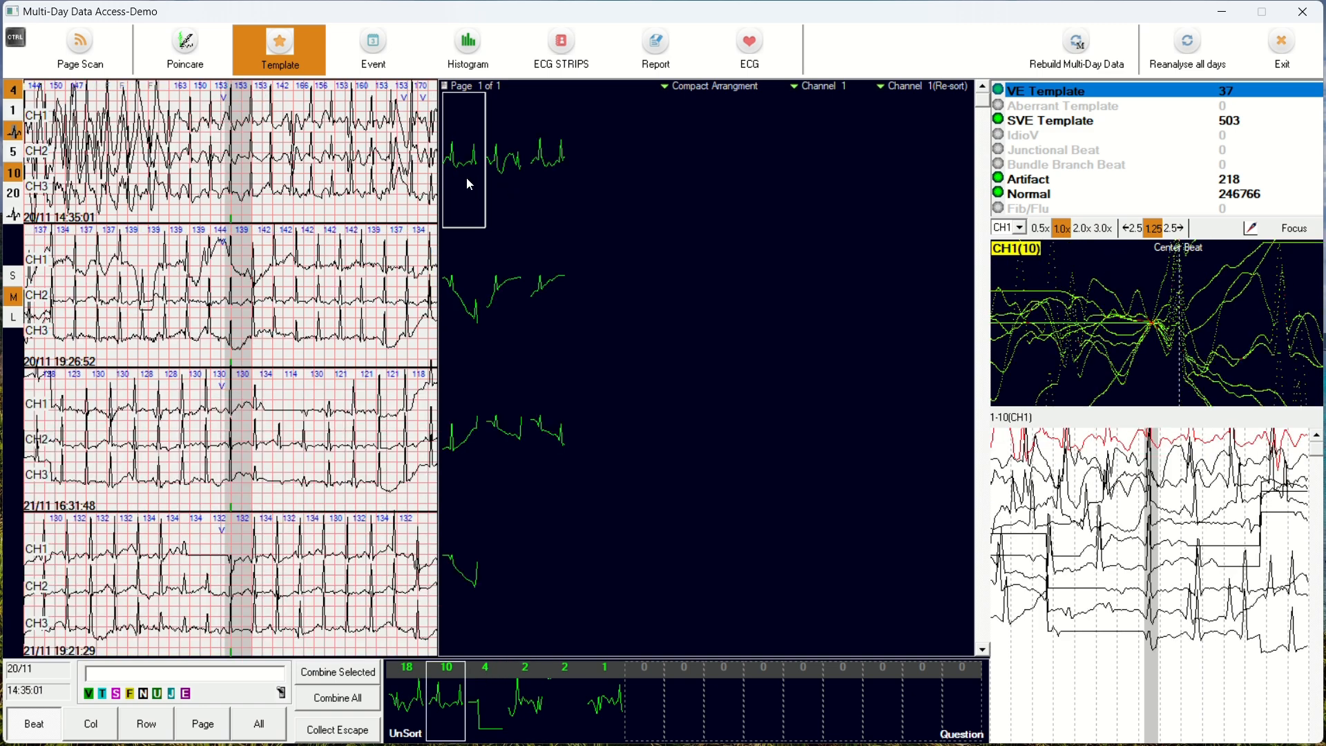
# Step: Relabel the first template in the second VE group as Artifact and try the column, row, page and all selection scopes
pyautogui.click(128, 693)
pyautogui.click(102, 730)
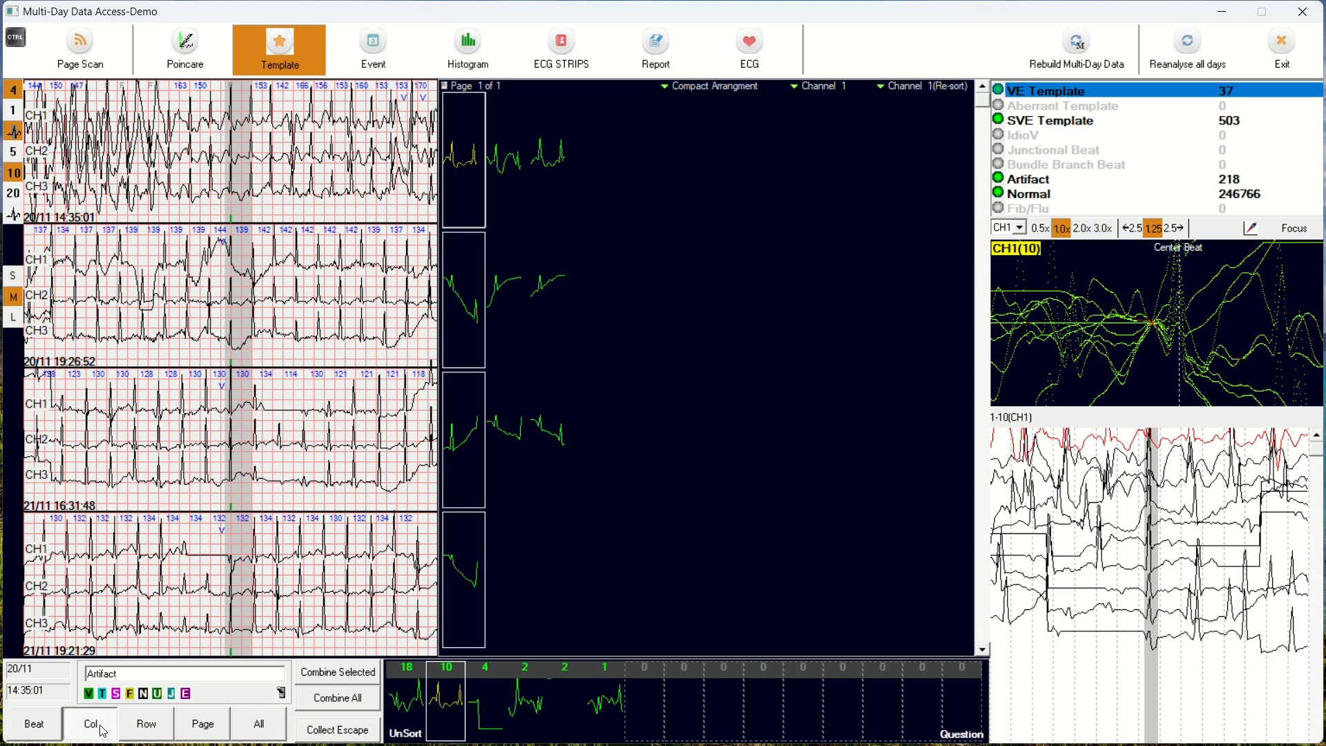
pyautogui.click(155, 730)
pyautogui.click(190, 718)
pyautogui.click(266, 729)
# Step: Relabel the third-row templates and the remaining two first-row templates as Artifact, and display the SVE templates
pyautogui.click(546, 429)
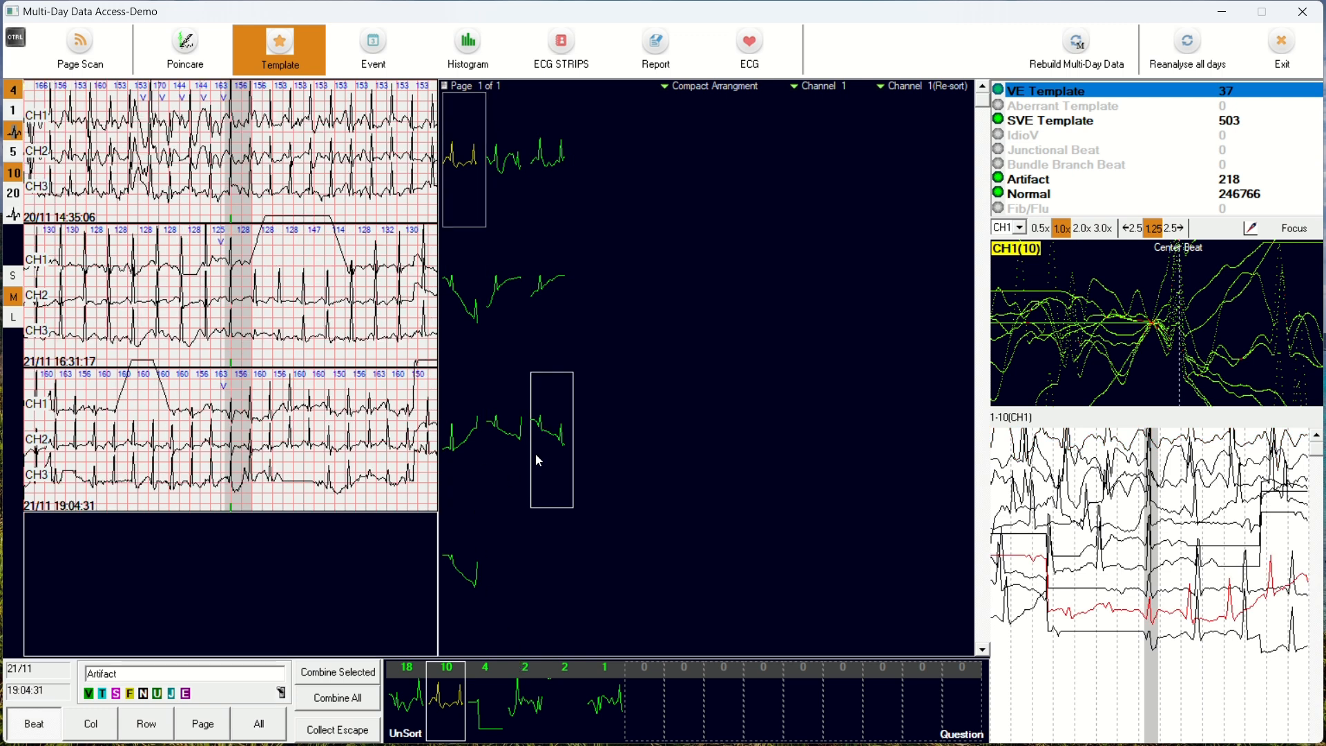
pyautogui.keyDown('ctrl'); pyautogui.click(518, 443); pyautogui.keyUp('ctrl')
pyautogui.keyDown('ctrl'); pyautogui.click(472, 438); pyautogui.keyUp('ctrl')
pyautogui.keyDown('ctrl'); pyautogui.click(552, 167); pyautogui.keyUp('ctrl')
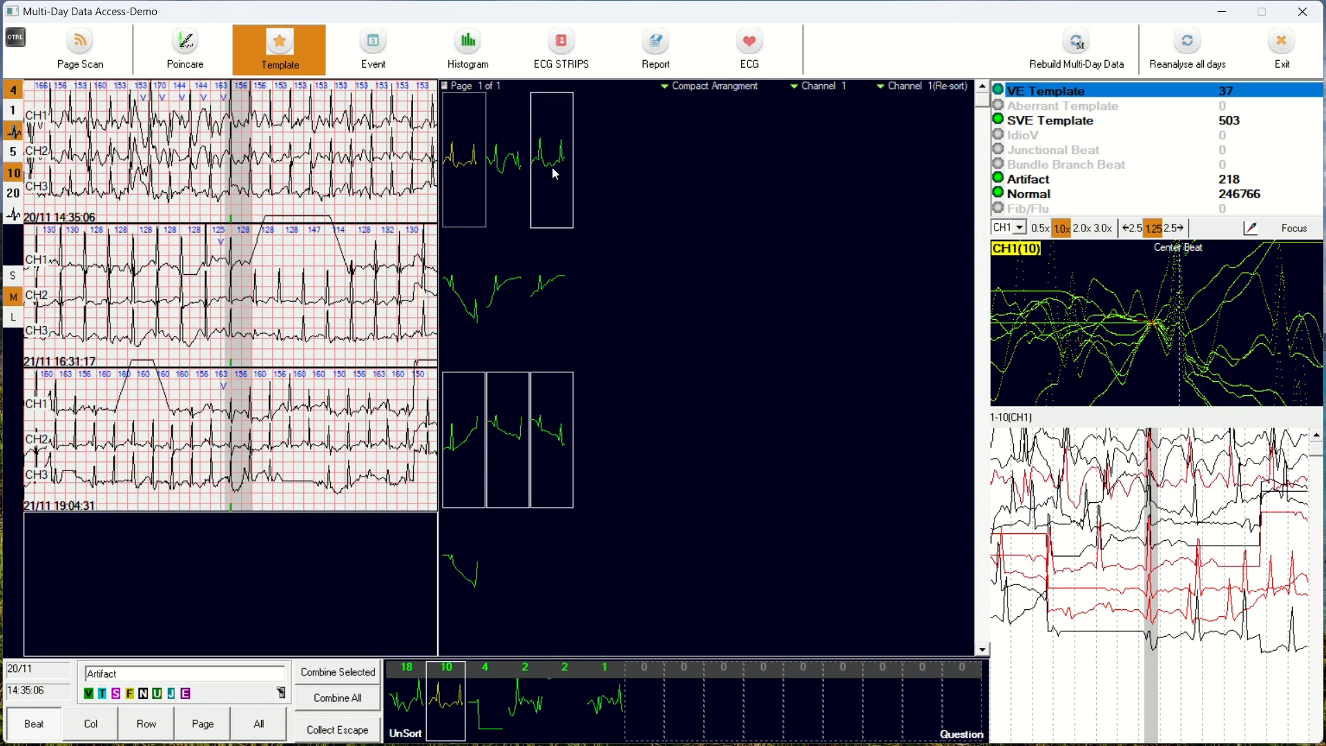
pyautogui.keyDown('ctrl'); pyautogui.click(513, 136); pyautogui.keyUp('ctrl')
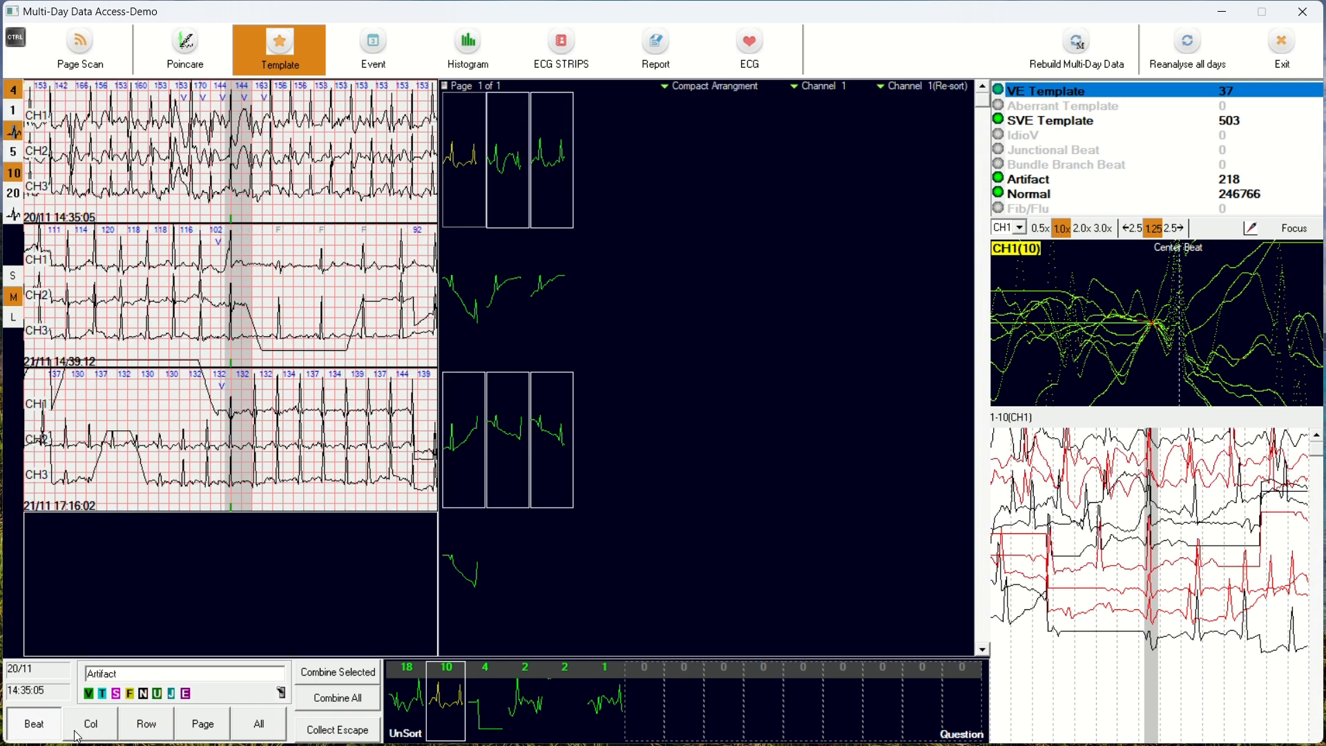
pyautogui.click(130, 693)
pyautogui.click(1060, 124)
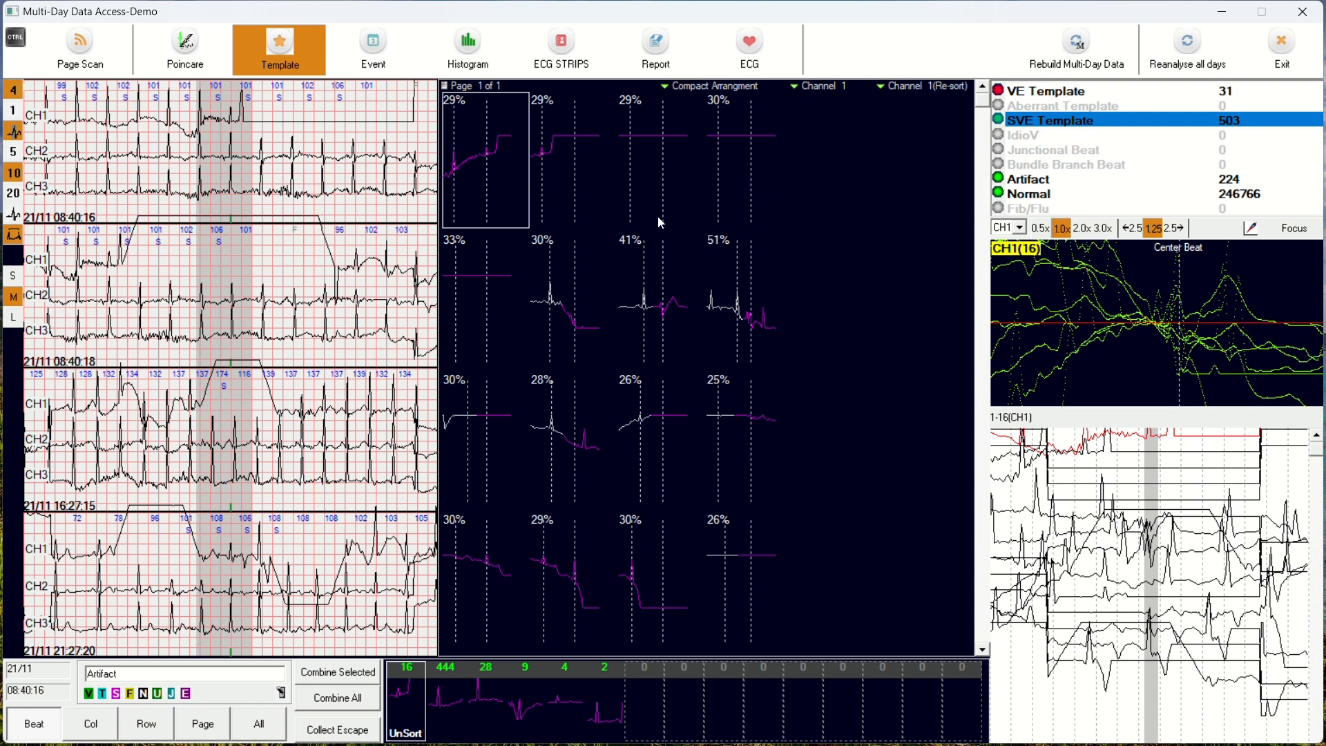
# Step: Open the second ST event, 20/11 19:42, in the full ECG view and save it as a strip
pyautogui.click(374, 58)
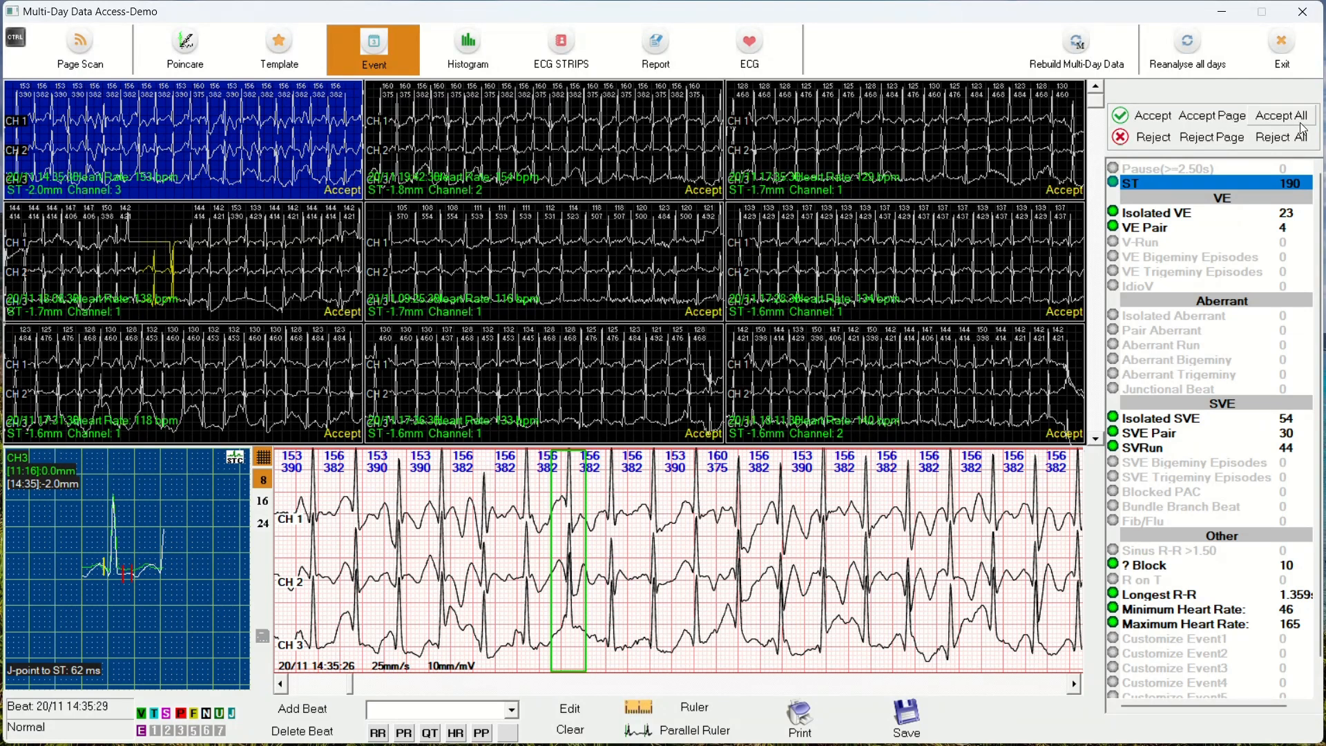
pyautogui.click(493, 186)
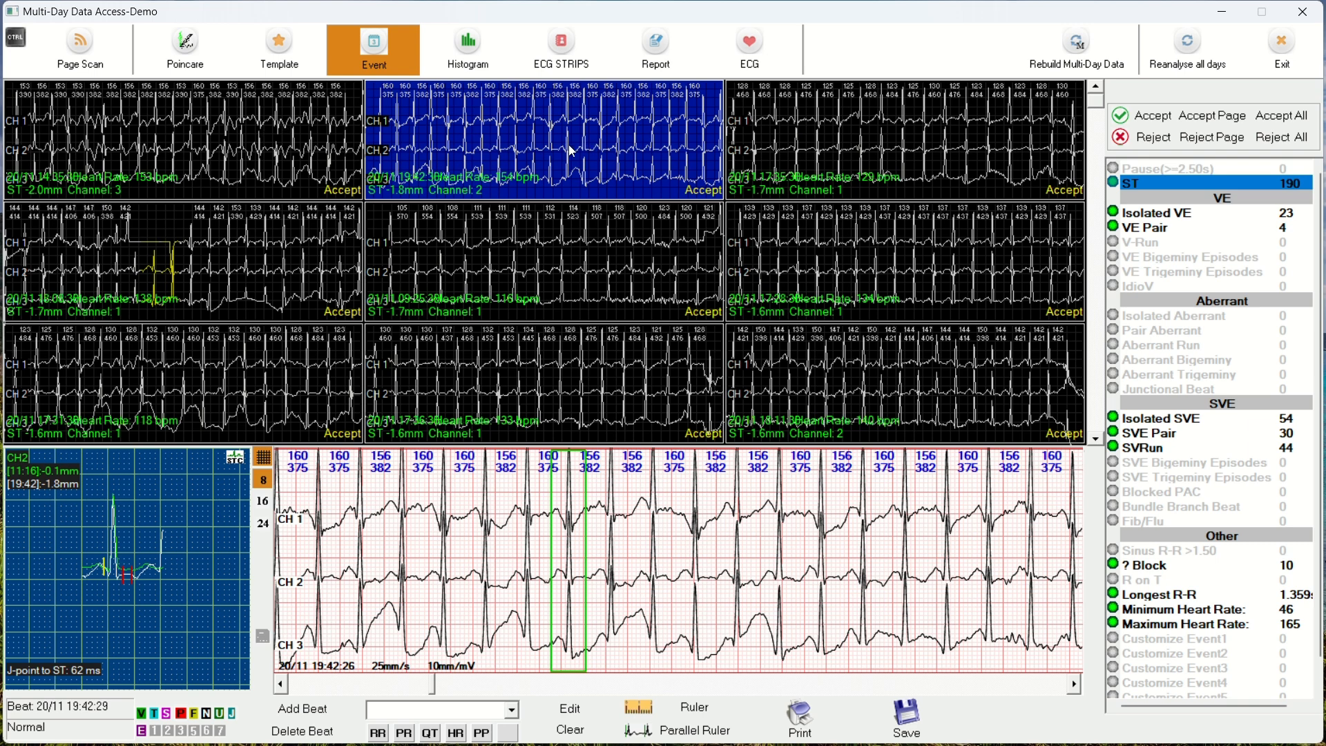
pyautogui.doubleClick(518, 180)
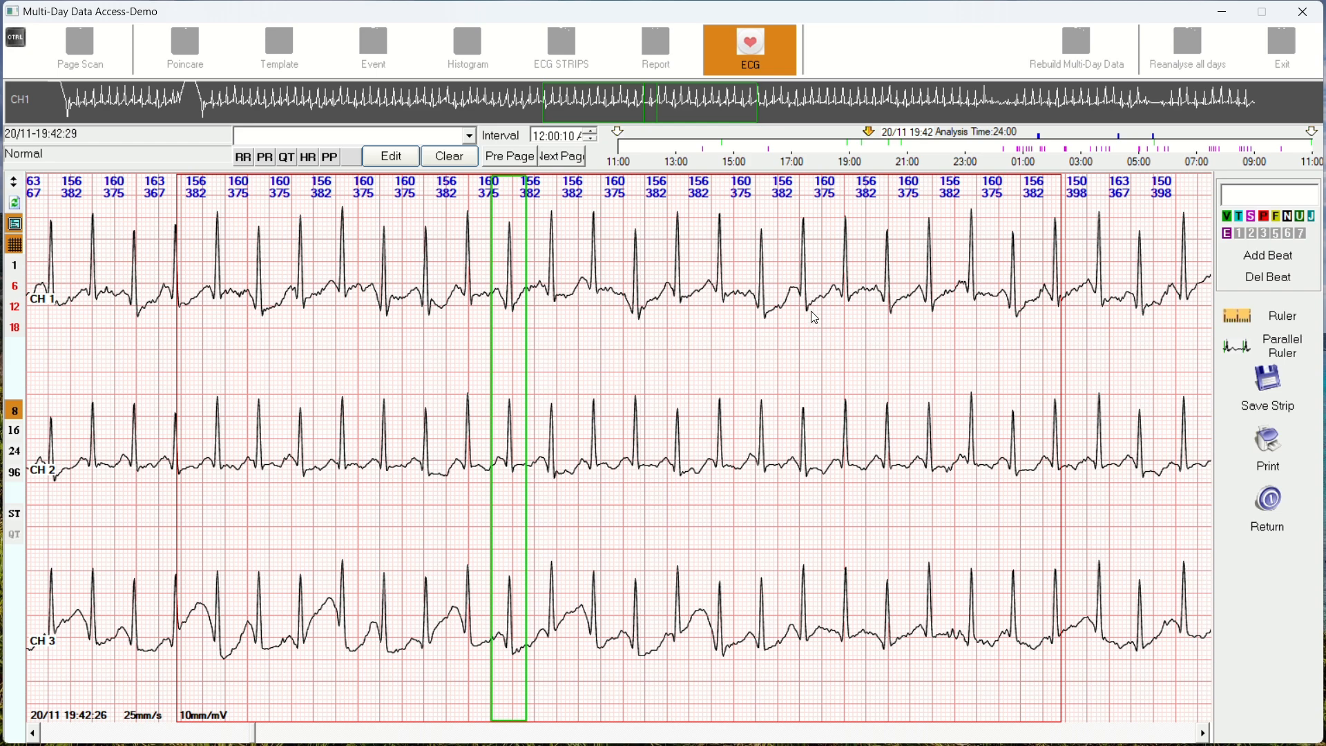
pyautogui.click(1274, 398)
# Step: Measure the interval between two neighbouring channel 2 beats with the Ruler, and return to the event list
pyautogui.click(1269, 326)
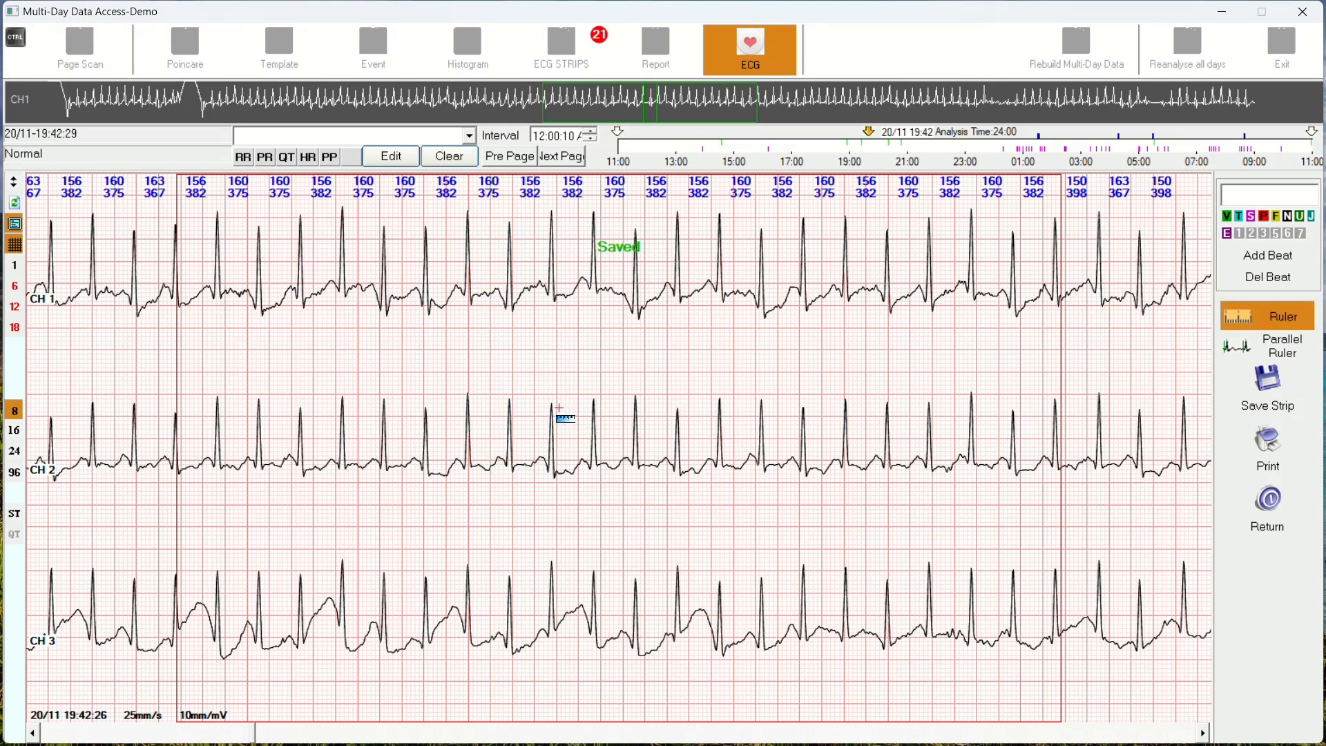
pyautogui.moveTo(552, 419); pyautogui.dragTo(592, 392)
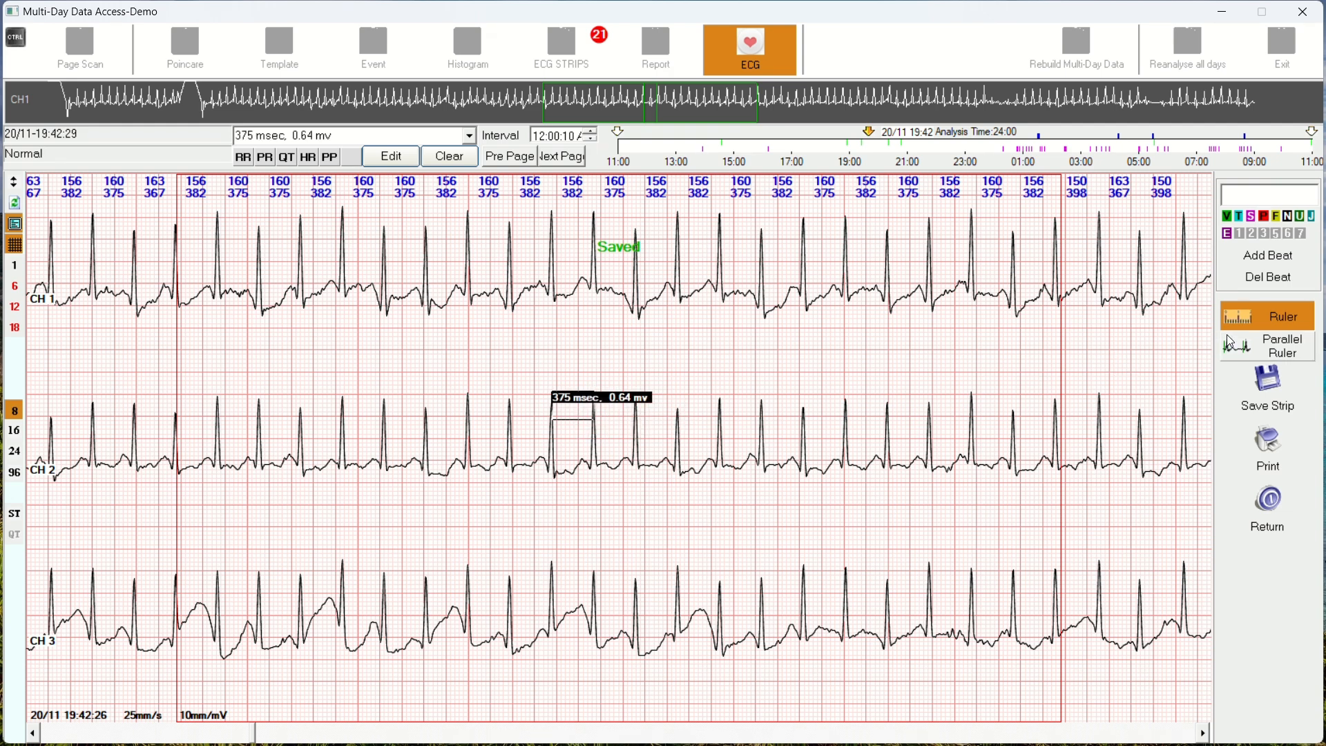
pyautogui.click(1250, 329)
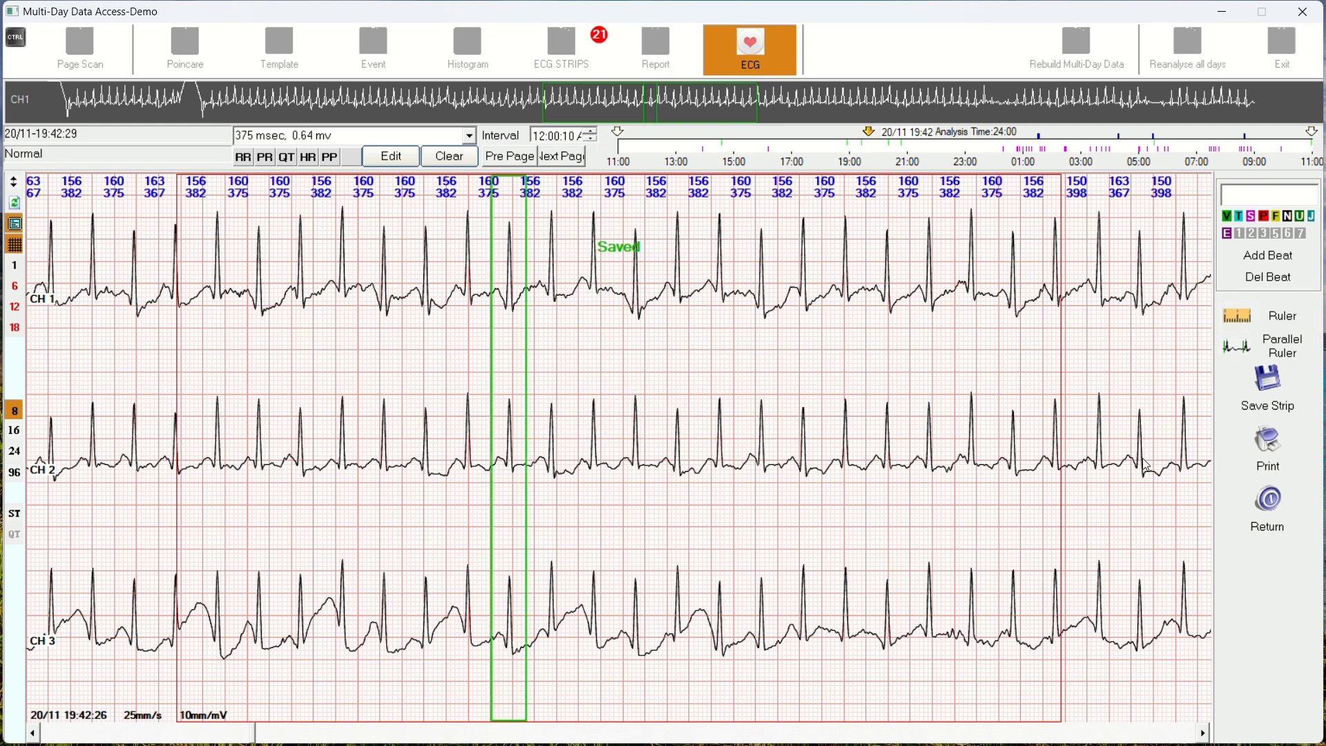
pyautogui.click(1283, 529)
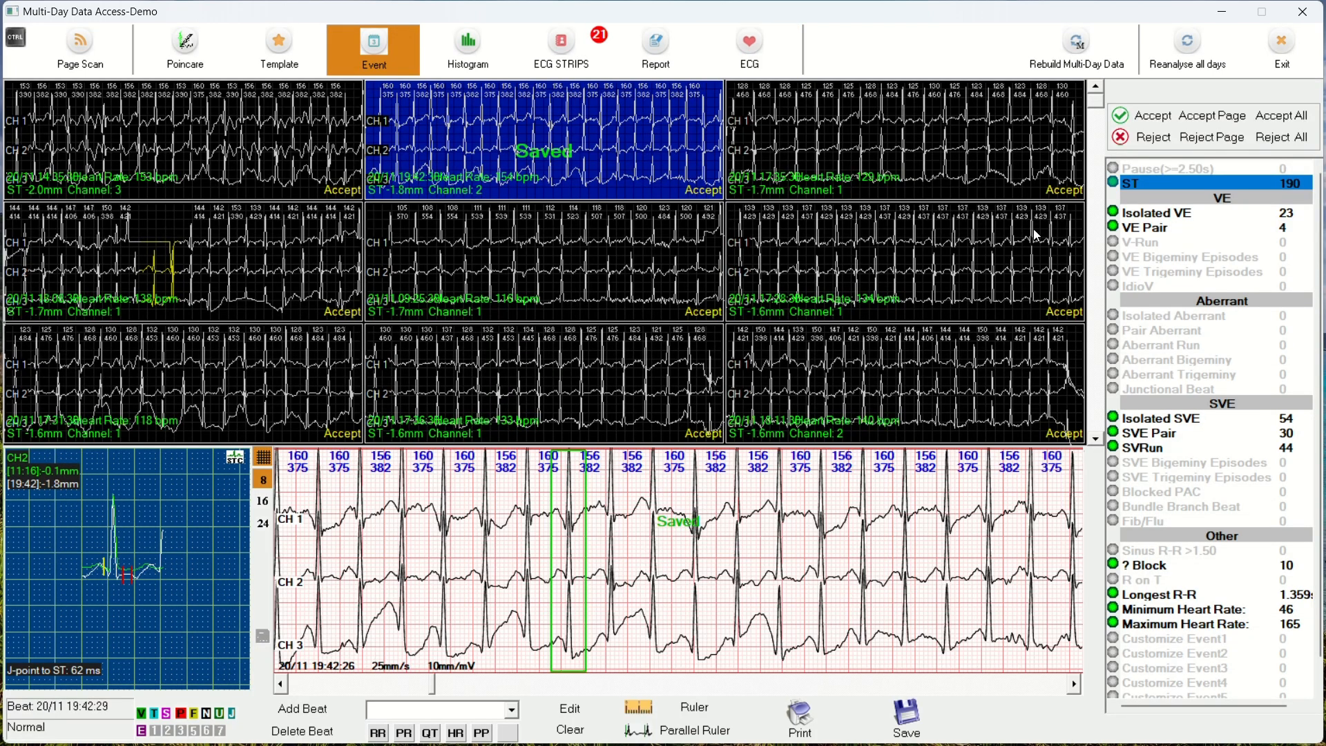
# Step: Reject the second ST event and its whole page, accept the following page, and show the isolated VE events
pyautogui.click(1140, 140)
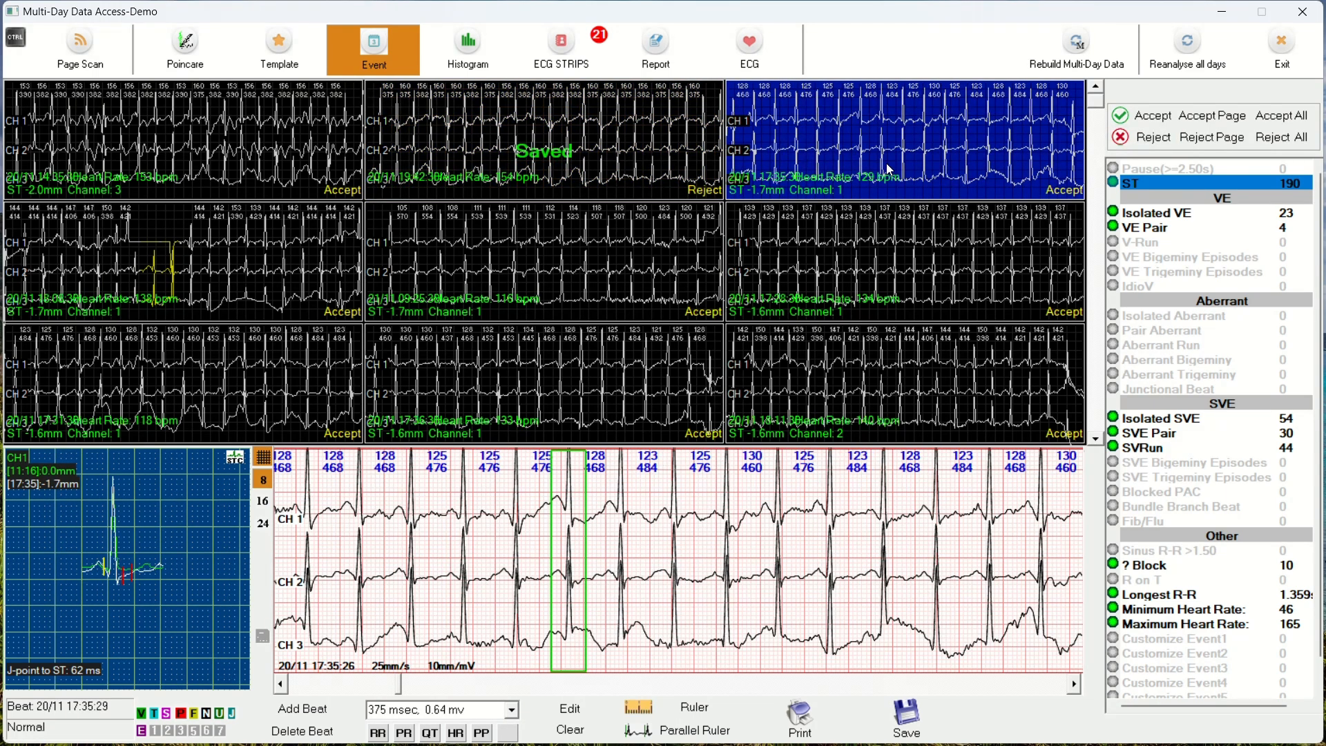
pyautogui.click(1205, 139)
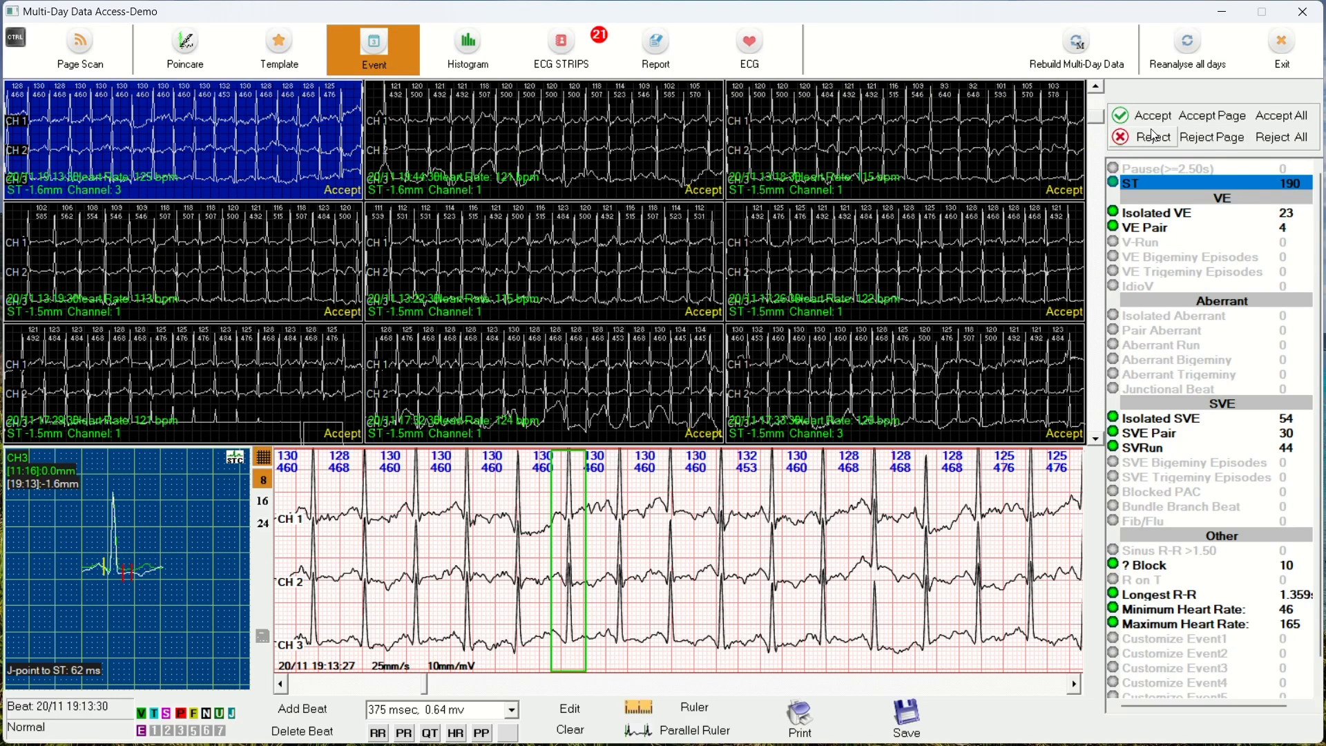
pyautogui.click(1208, 117)
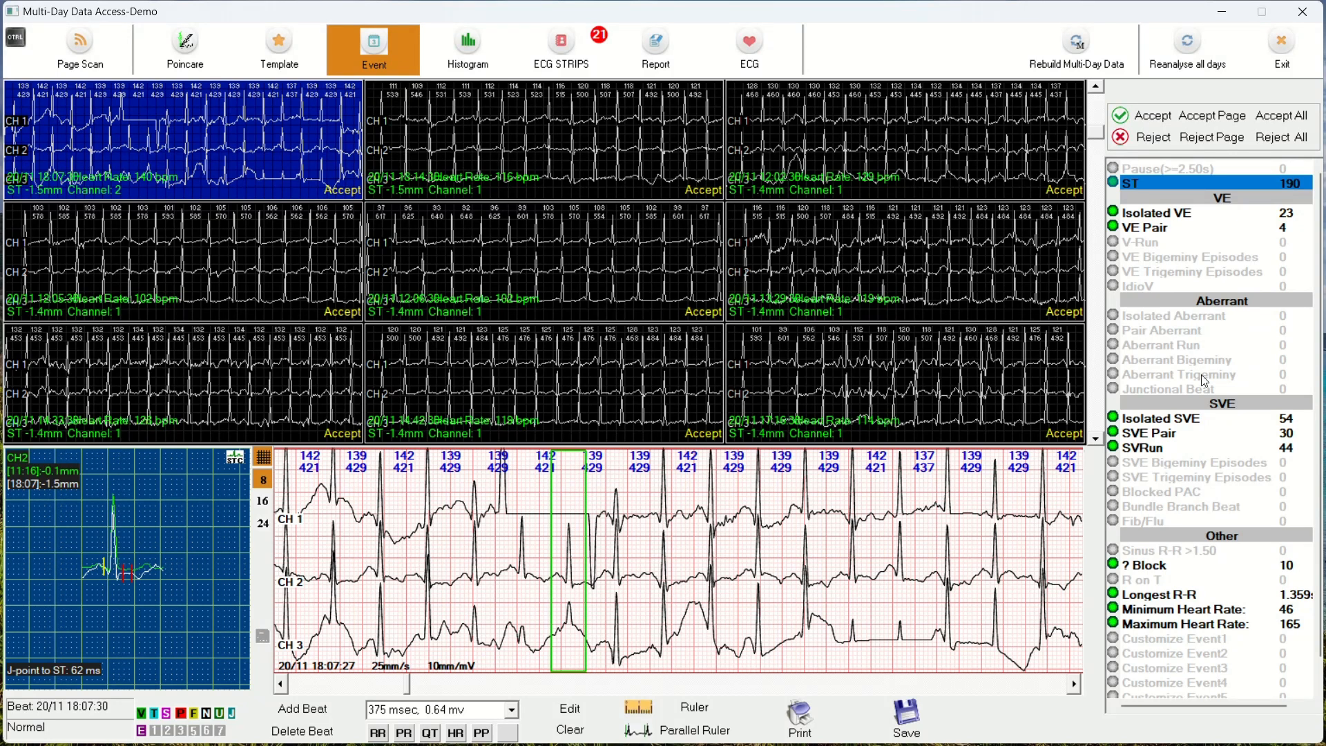
pyautogui.click(1160, 213)
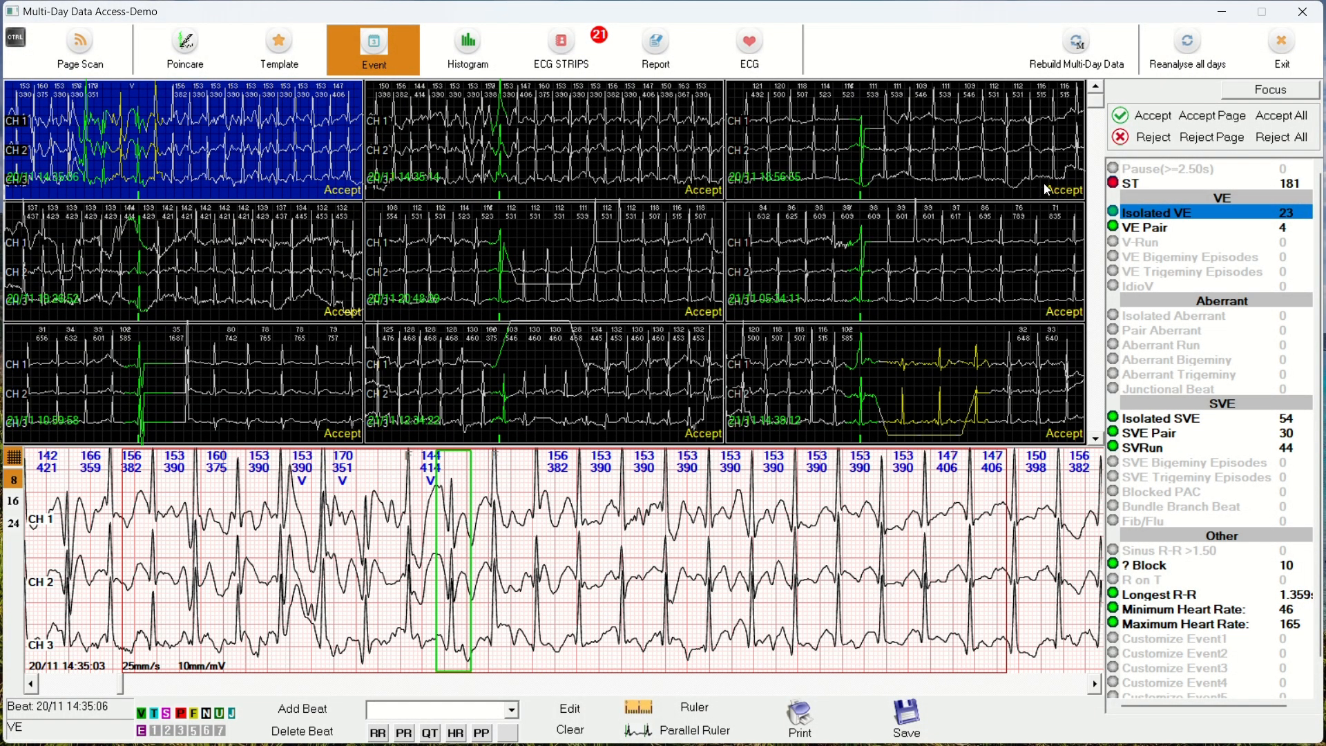
# Step: Look through the saved ECG strips and view the 21/11 12:35:40 Max Heart Rate strip in the full ECG view
pyautogui.click(562, 77)
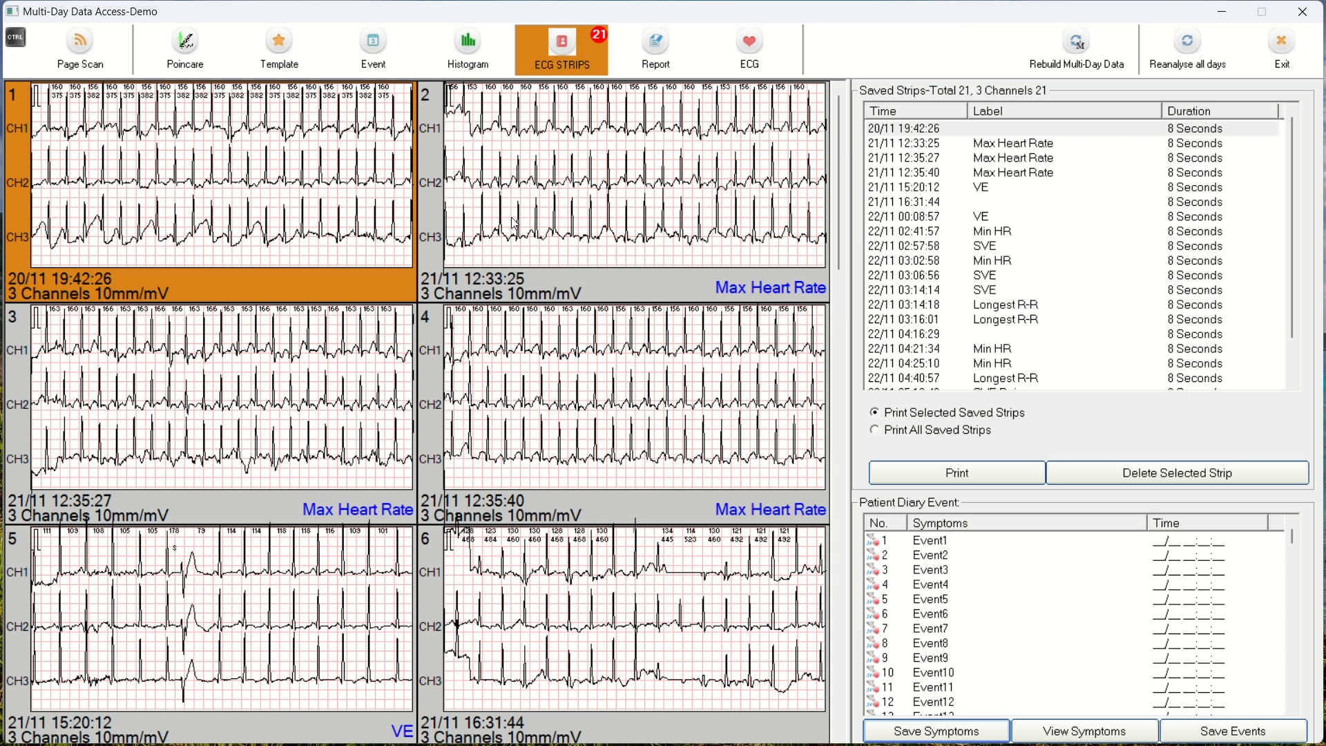
pyautogui.scroll(-1, 989, 190)
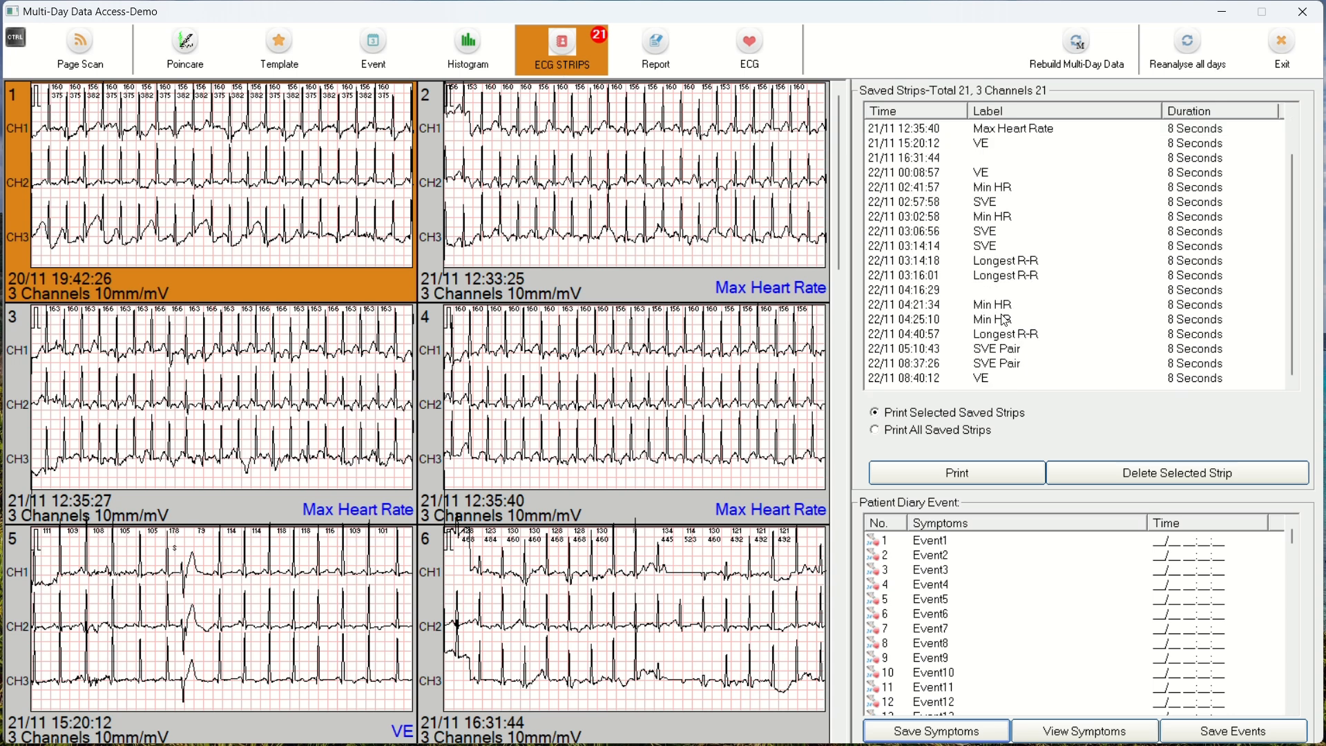
pyautogui.scroll(1, 1002, 320)
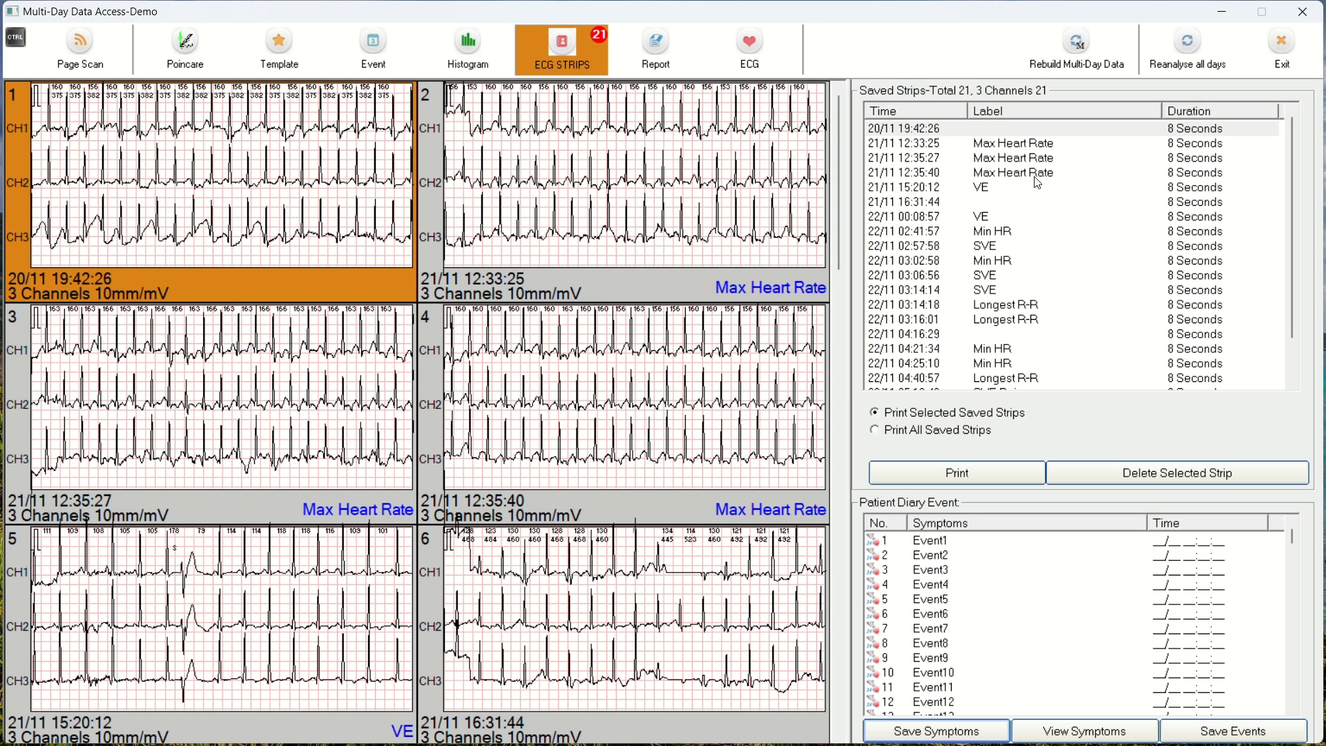
pyautogui.click(1018, 145)
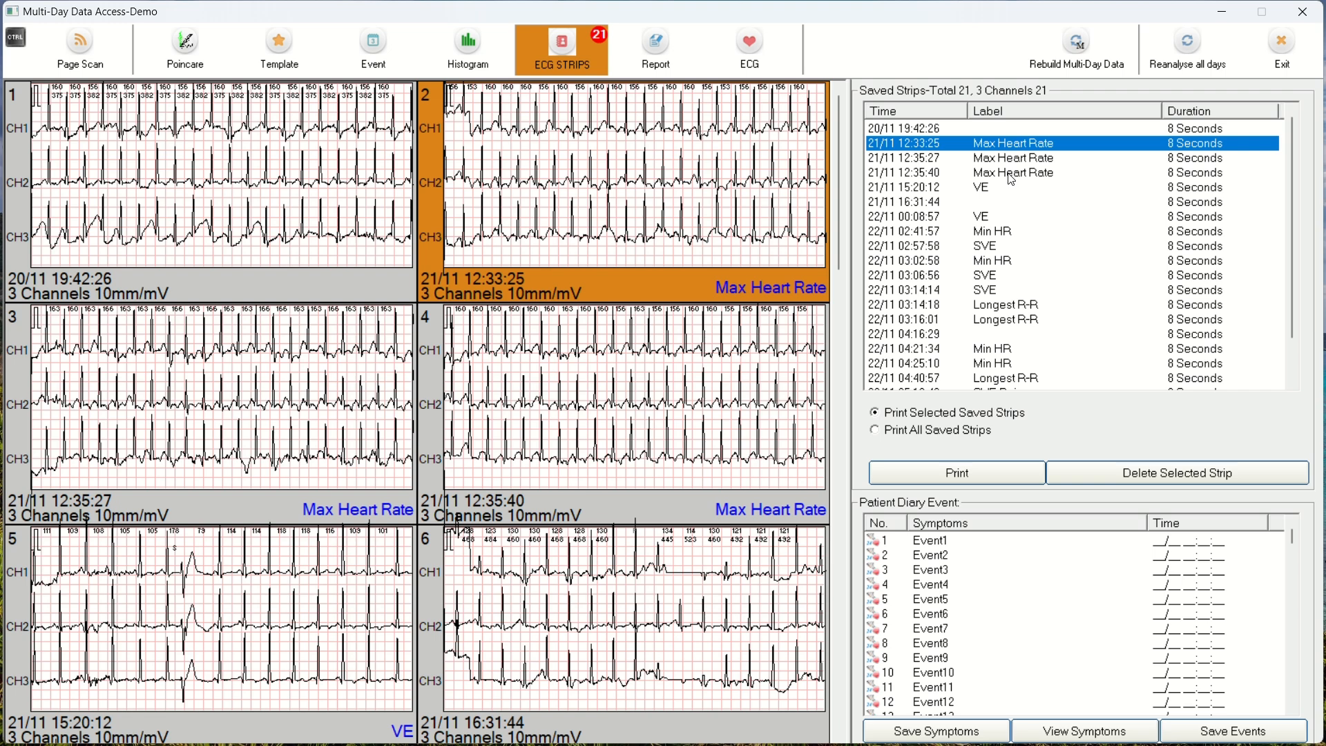
pyautogui.click(1008, 173)
pyautogui.doubleClick(696, 394)
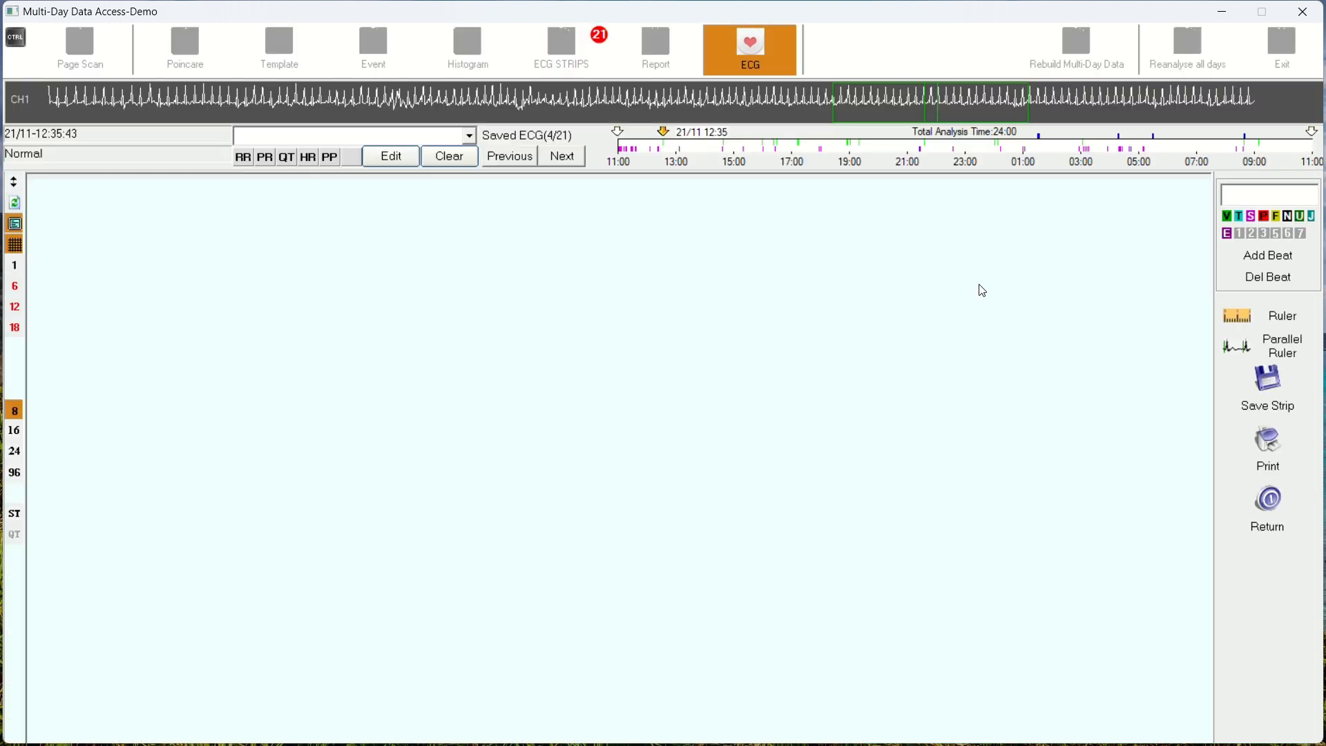
pyautogui.click(1256, 523)
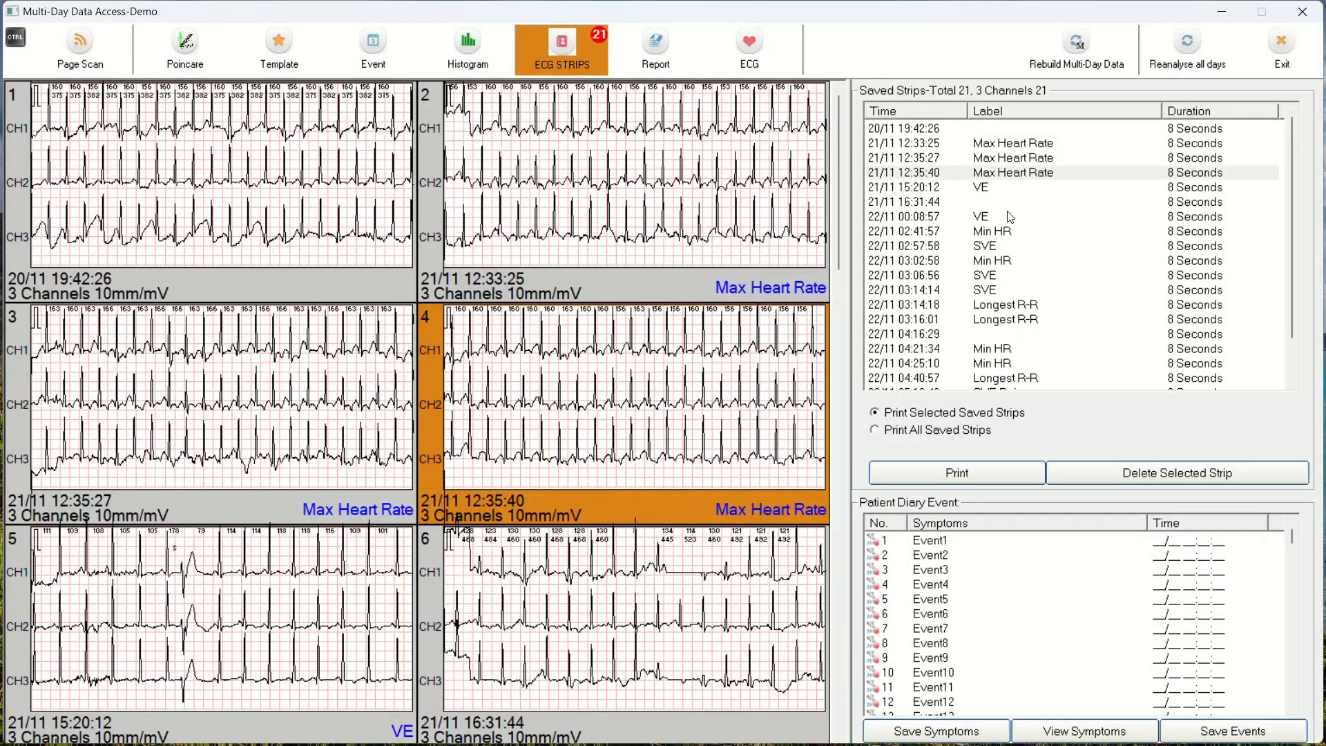
# Step: Select the saved strips at 12:35:27, 12:35:40, 02:57:58, 03:14:18, 04:16:29 and 04:25:10 together
pyautogui.keyDown('ctrl'); pyautogui.click(999, 161); pyautogui.keyUp('ctrl')
pyautogui.keyDown('ctrl'); pyautogui.click(986, 248); pyautogui.keyUp('ctrl')
pyautogui.keyDown('ctrl'); pyautogui.click(979, 305); pyautogui.keyUp('ctrl')
pyautogui.keyDown('ctrl'); pyautogui.click(968, 334); pyautogui.keyUp('ctrl')
pyautogui.keyDown('ctrl'); pyautogui.click(970, 363); pyautogui.keyUp('ctrl')
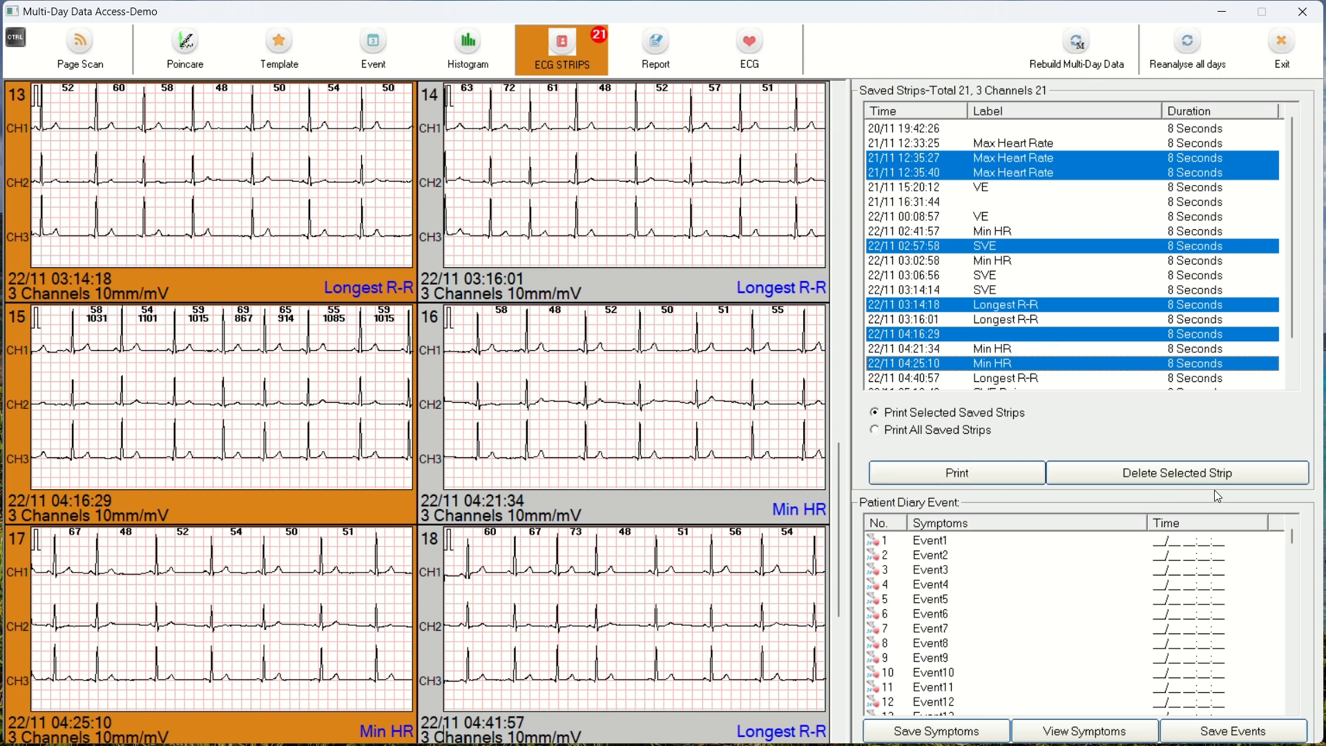
# Step: Select only the 22/11 03:16:01 Longest R-R saved strip and look through the first patient diary events around Event8
pyautogui.click(1001, 319)
pyautogui.click(941, 479)
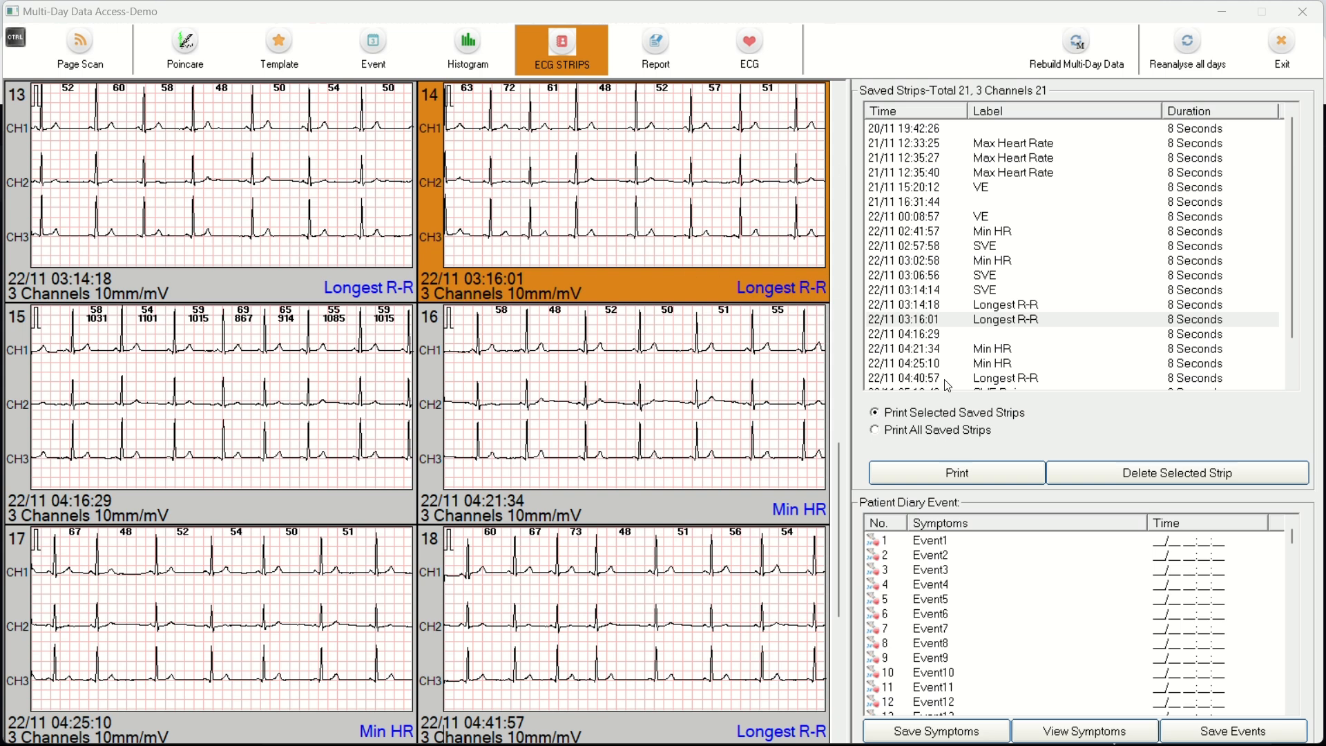
pyautogui.scroll(-2, 962, 542)
pyautogui.click(962, 555)
pyautogui.click(960, 610)
pyautogui.click(1096, 638)
pyautogui.click(1098, 557)
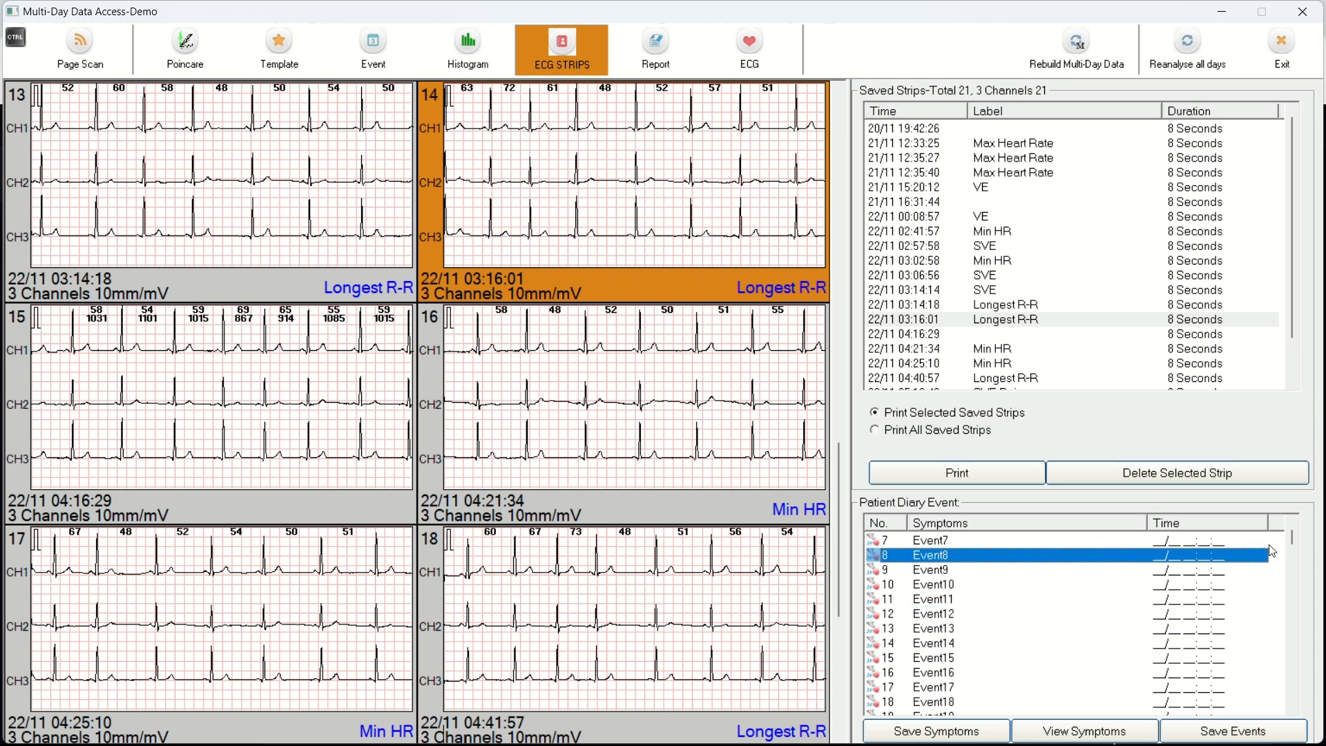
# Step: Look through the patient diary events around Event181 to Event187, and reselect the 22/11 03:16:01 Longest R-R strip
pyautogui.moveTo(1292, 540); pyautogui.dragTo(1276, 571)
pyautogui.click(1100, 587)
pyautogui.click(982, 552)
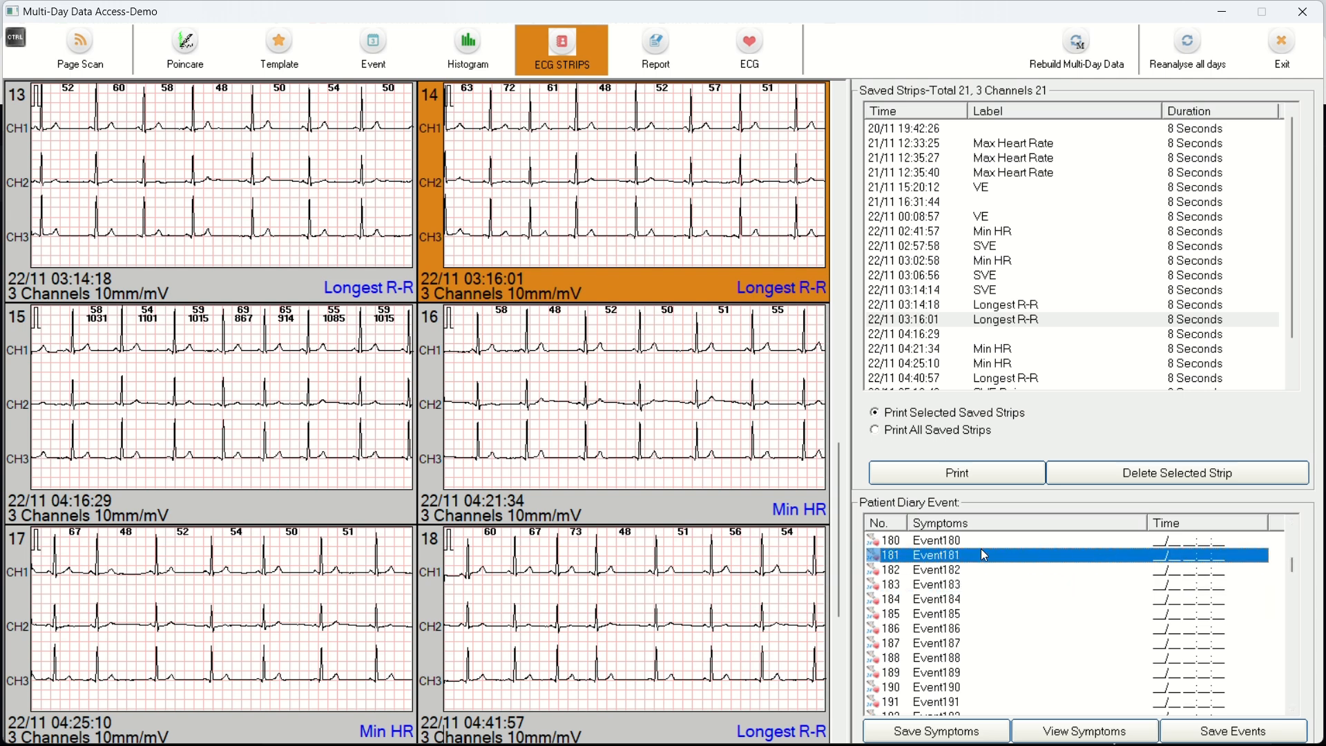
pyautogui.click(968, 599)
pyautogui.click(970, 657)
pyautogui.click(1153, 587)
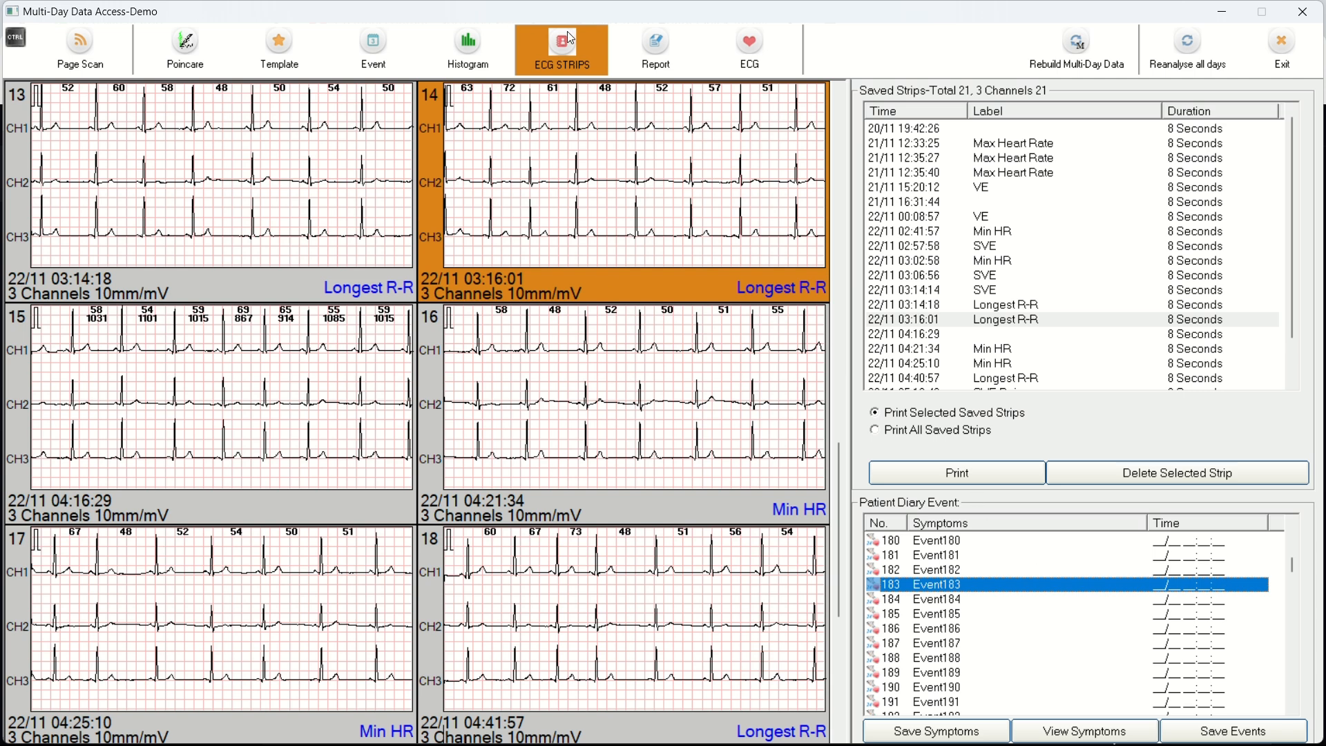
pyautogui.click(1160, 321)
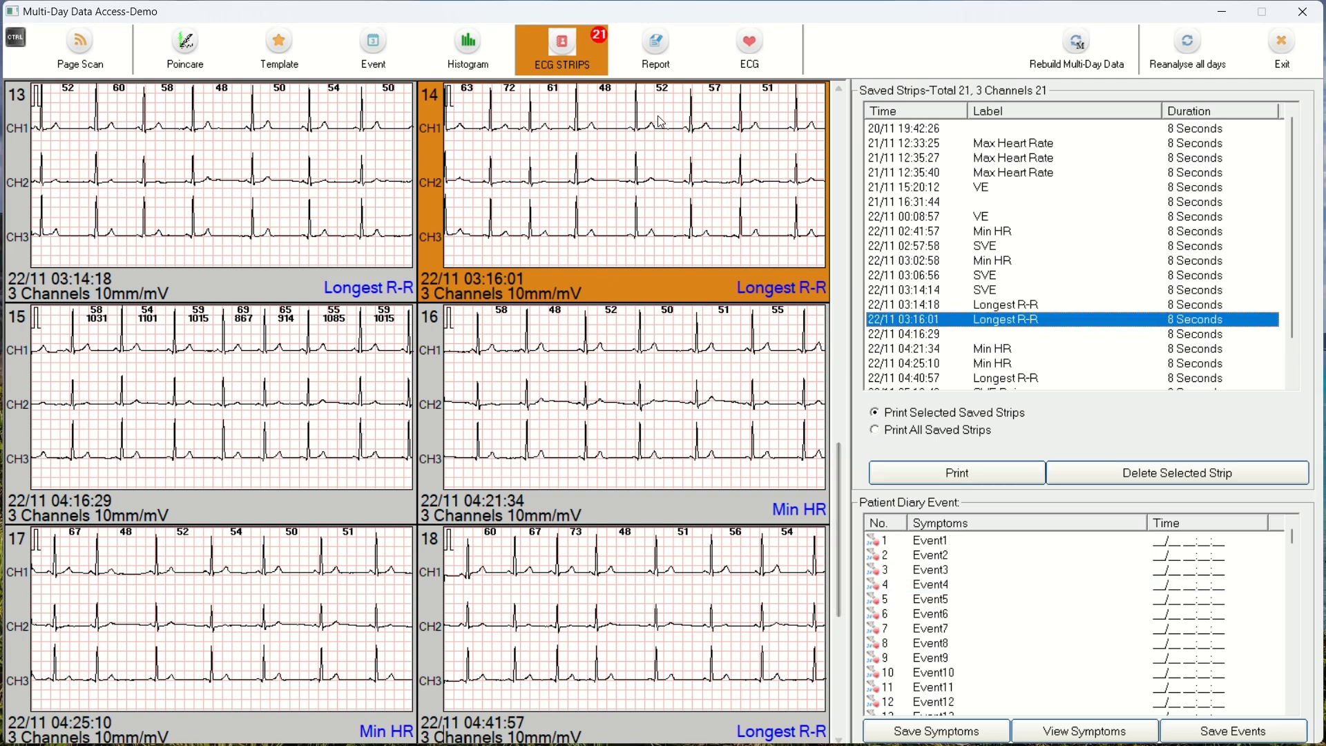
# Step: Open the report's summary page editor and examine the Ventricular Ectopy, Heart Rate Variability and Description sections
pyautogui.click(635, 70)
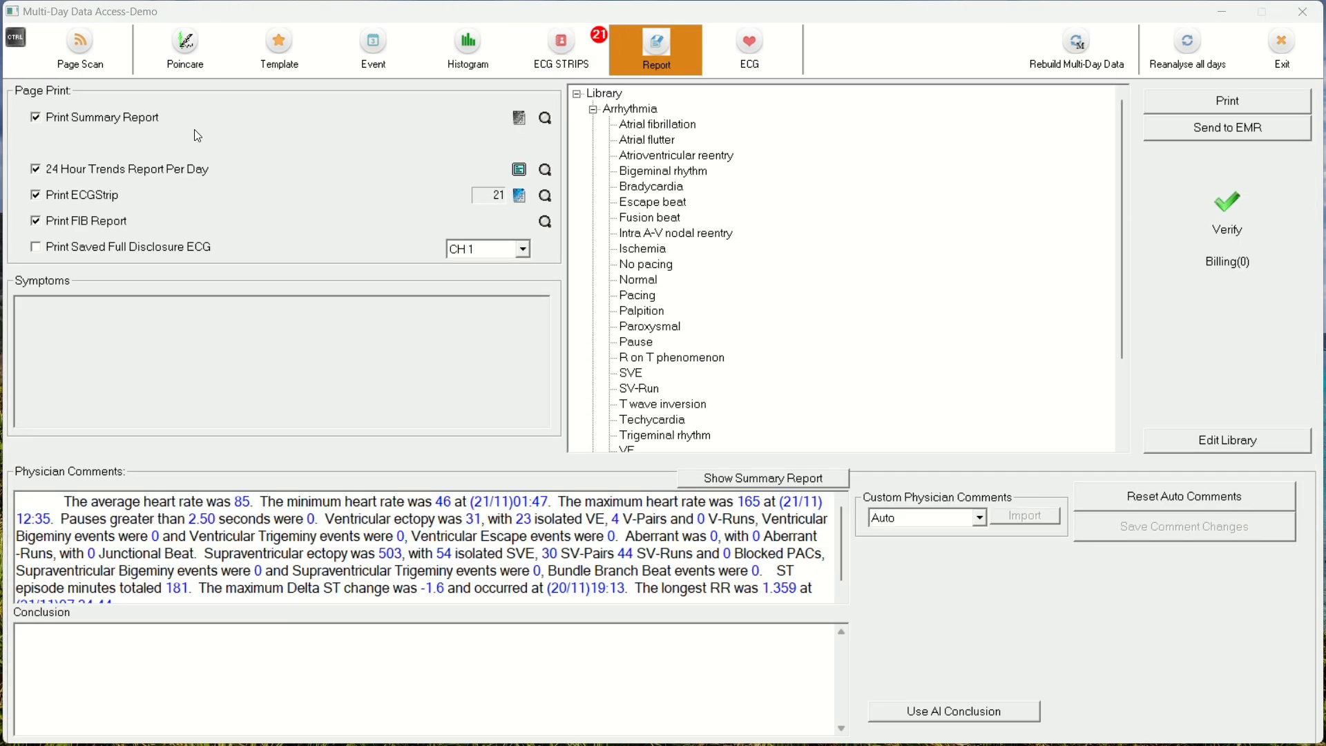
pyautogui.click(520, 118)
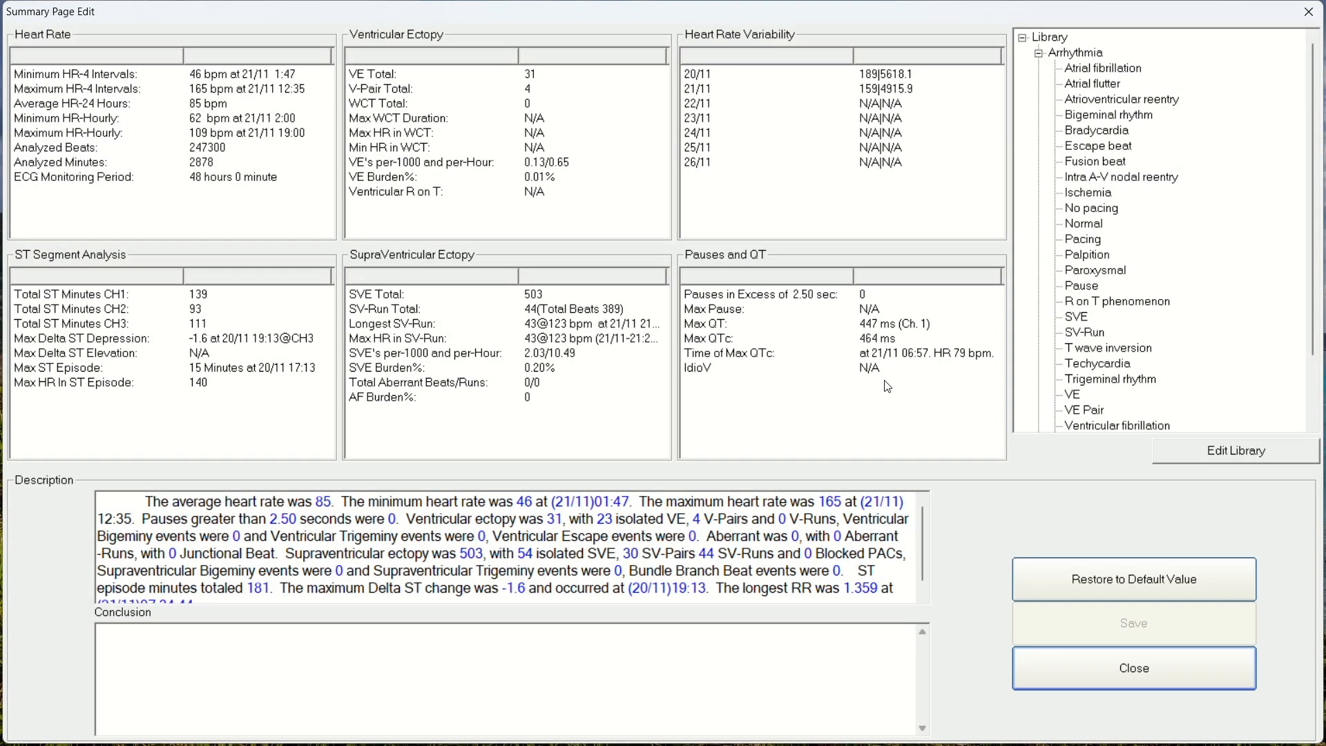
pyautogui.click(530, 105)
pyautogui.click(760, 105)
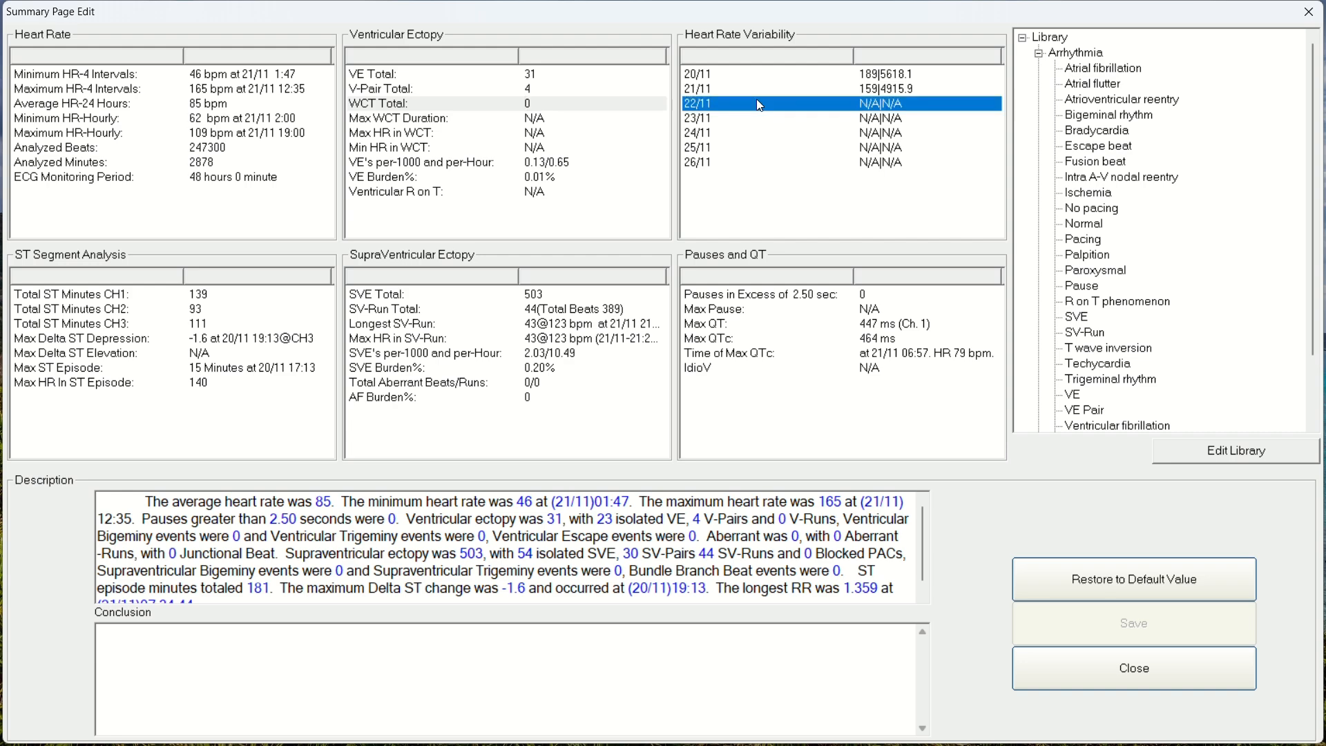
pyautogui.click(877, 93)
pyautogui.scroll(-2, 274, 528)
pyautogui.scroll(2, 276, 524)
pyautogui.scroll(-1, 539, 500)
pyautogui.scroll(-1, 753, 524)
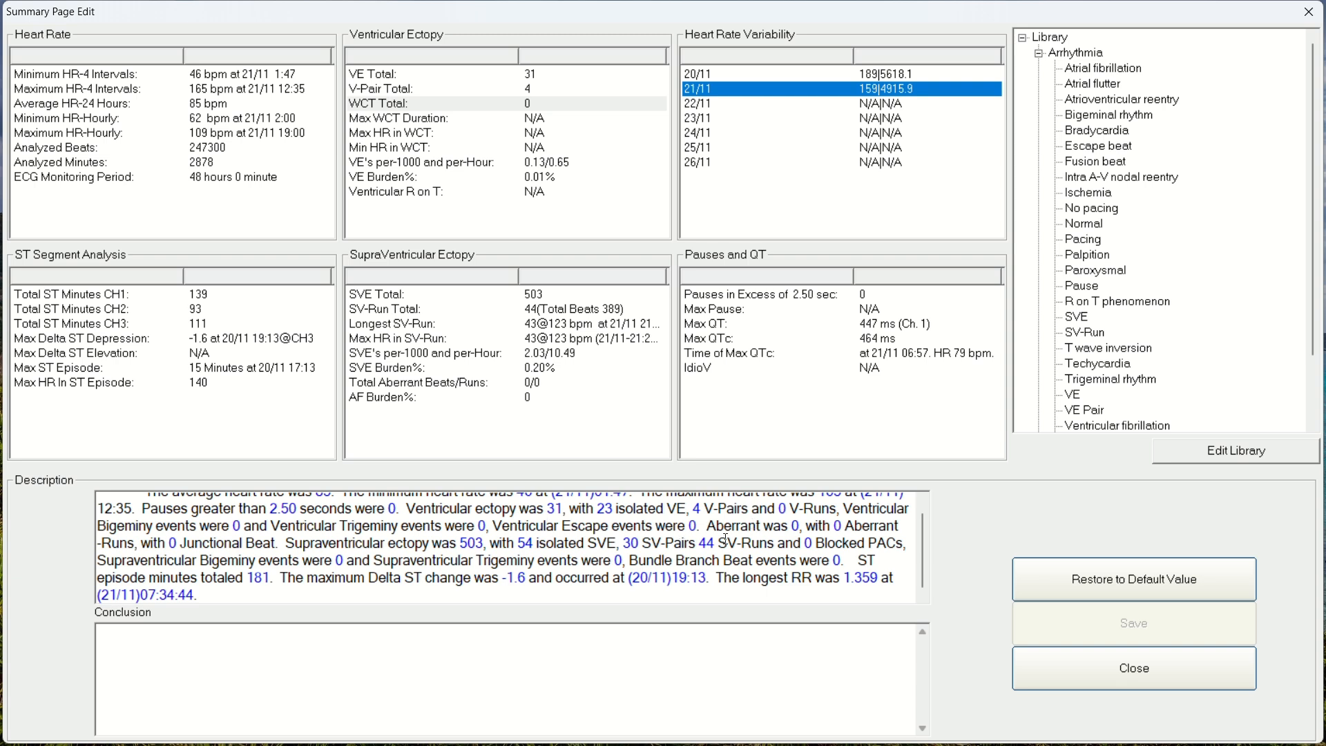
# Step: Enter "dxqdqdwdsdsqddq" as the conclusion of the summary page and return to the report overview
pyautogui.click(396, 692)
pyautogui.write('dxqdq')
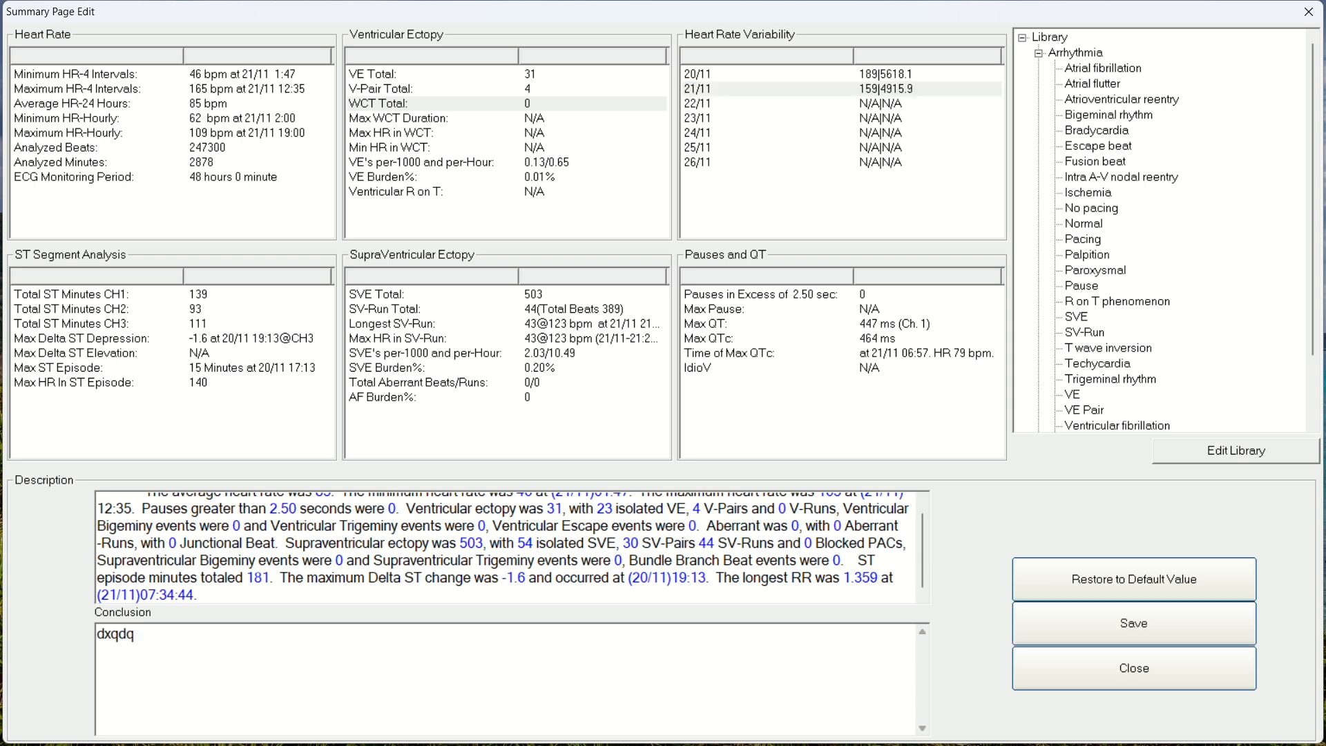
pyautogui.write('dwdsdsqddq')
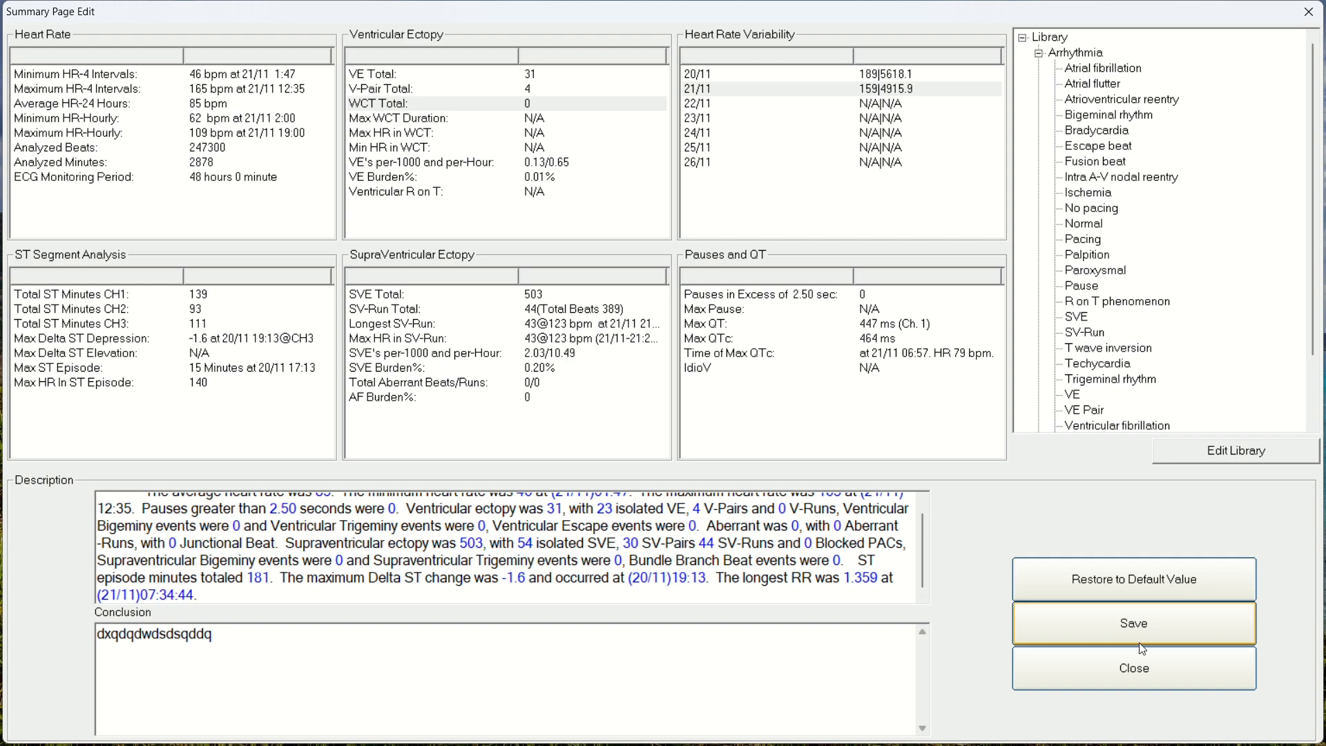
pyautogui.click(1137, 672)
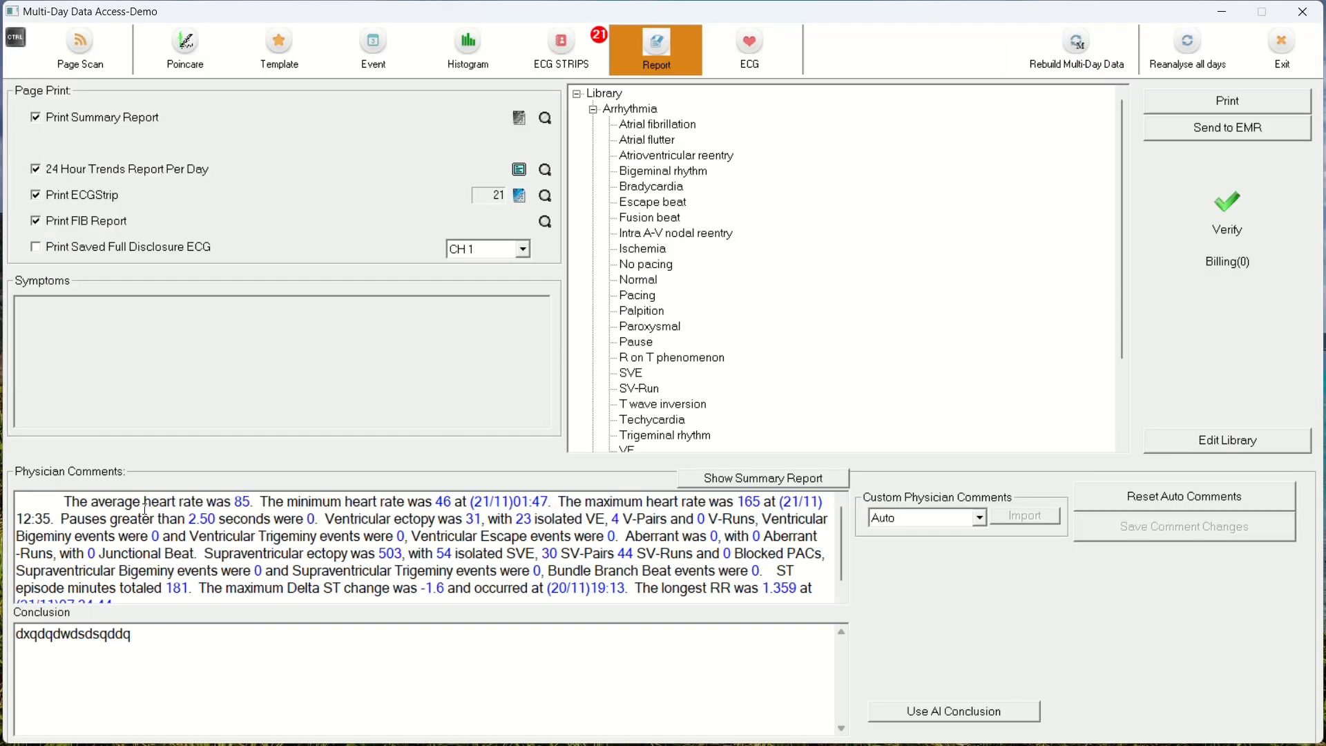
# Step: Preview the printed Holter summary report with its conclusions, and close the preview
pyautogui.click(240, 671)
pyautogui.click(550, 121)
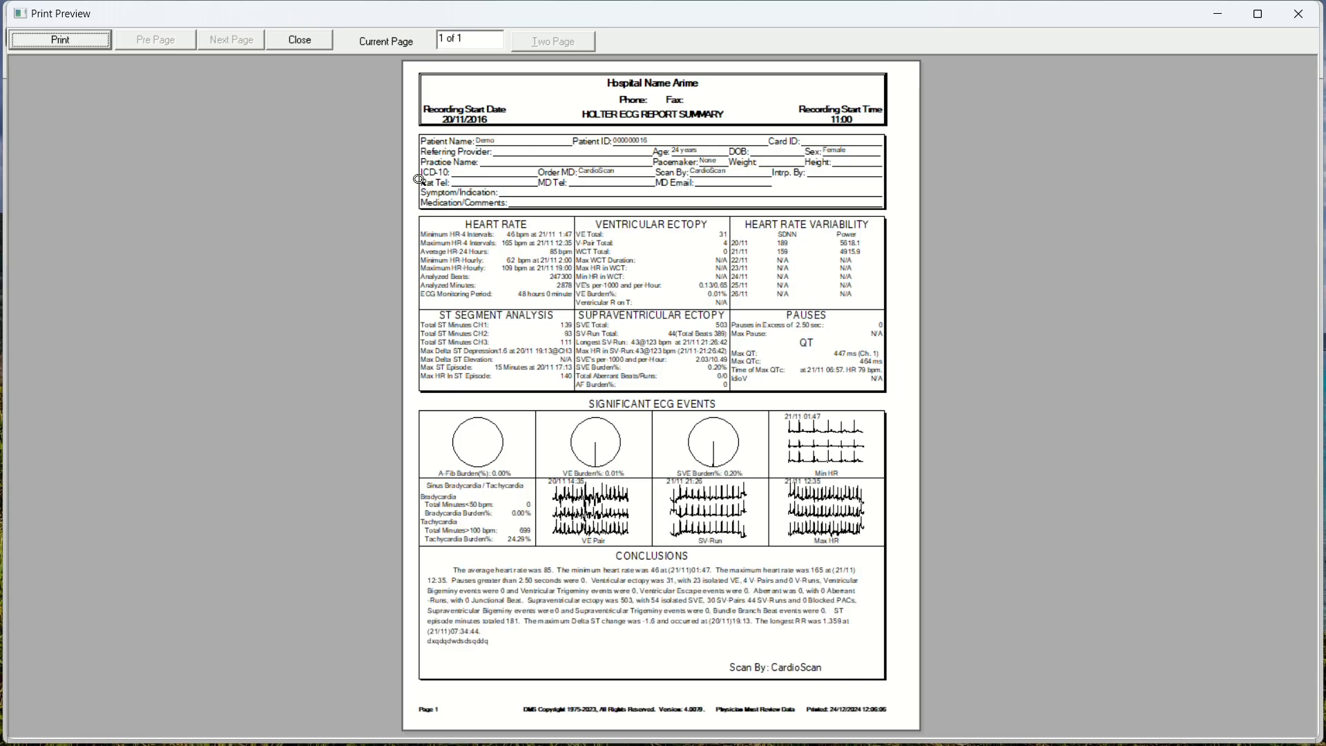
pyautogui.click(313, 44)
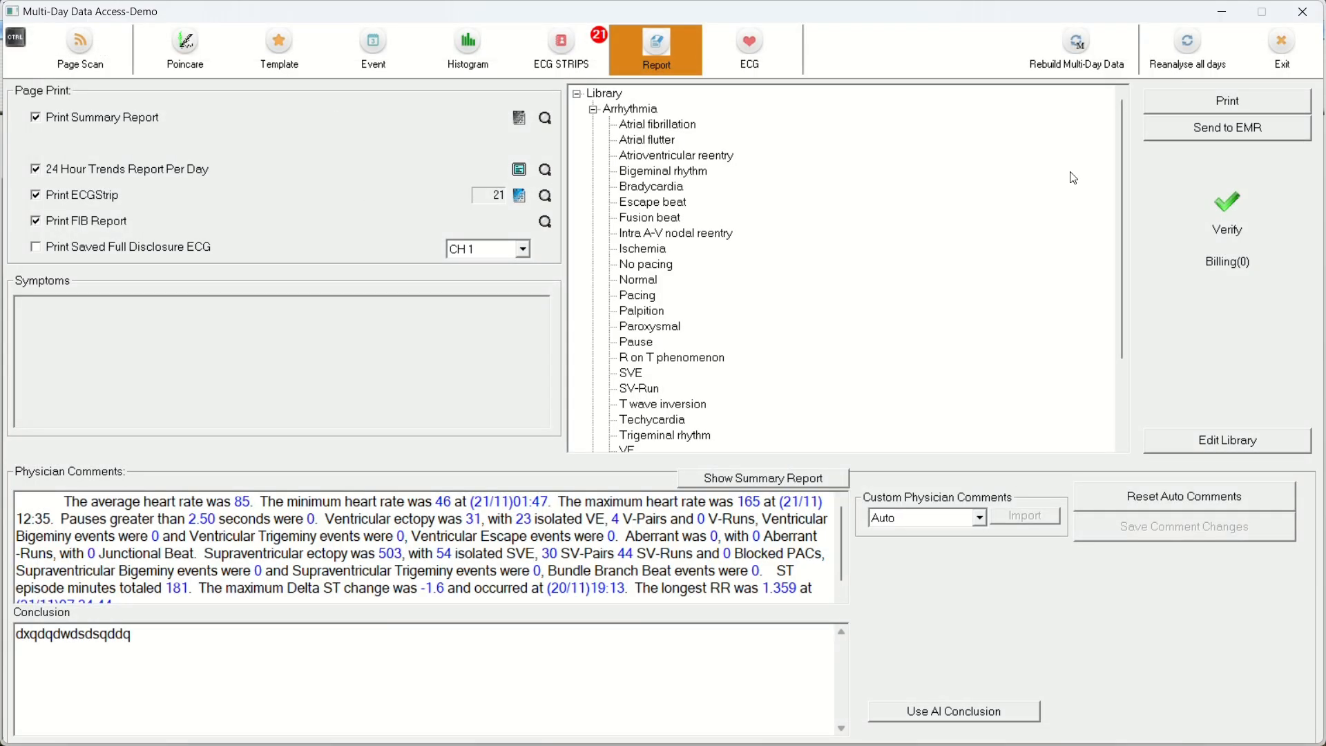